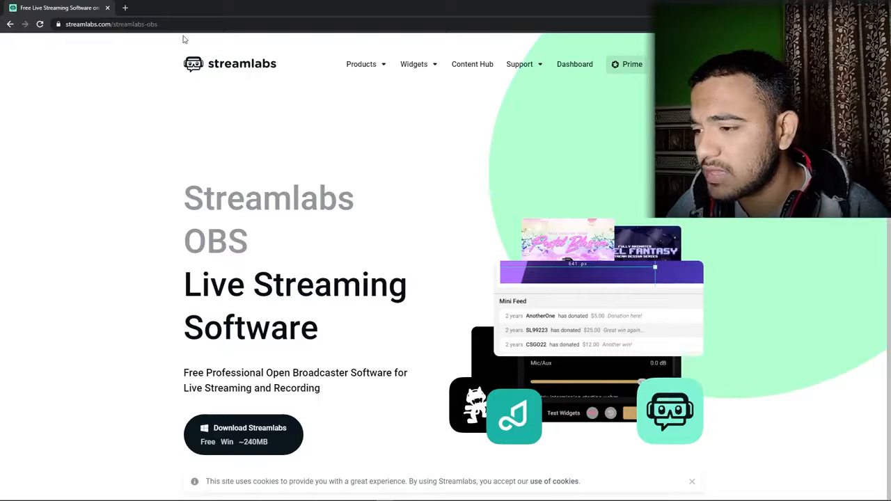
{"action": "left_click_drag", "start_coordinate": [168, 25], "coordinate": [187, 28]}
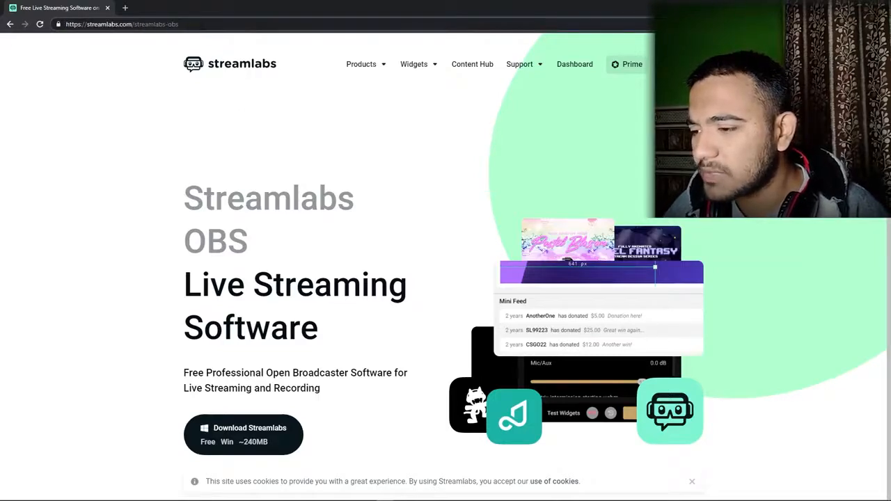
{"action": "left_click", "coordinate": [243, 427]}
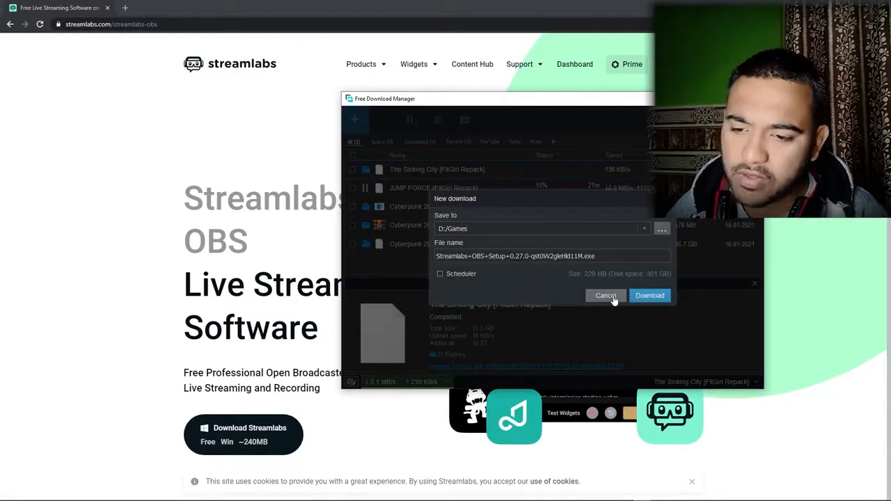
{"action": "left_click", "coordinate": [604, 295]}
{"action": "key", "text": "alt+Tab"}
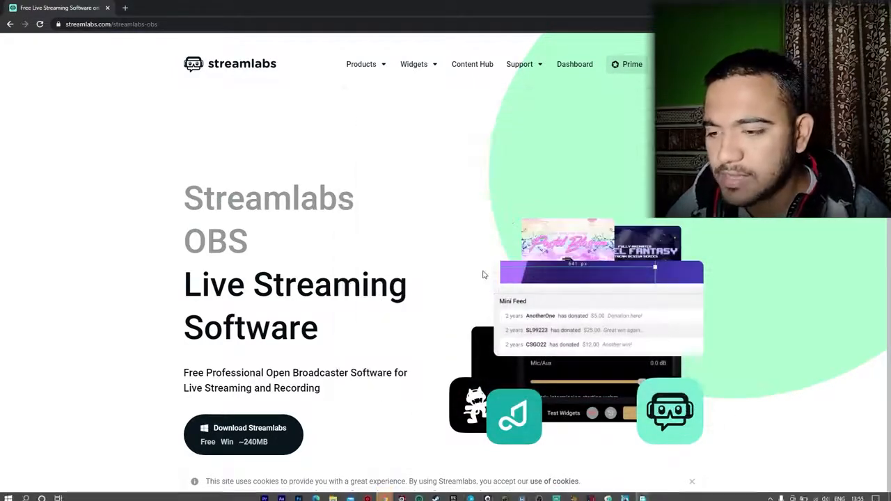
- Look through the Small software and YT folders under Software on drive F: for the Streamlabs OBS installer
{"action": "key", "text": "super+e"}
{"action": "double_click", "coordinate": [495, 139]}
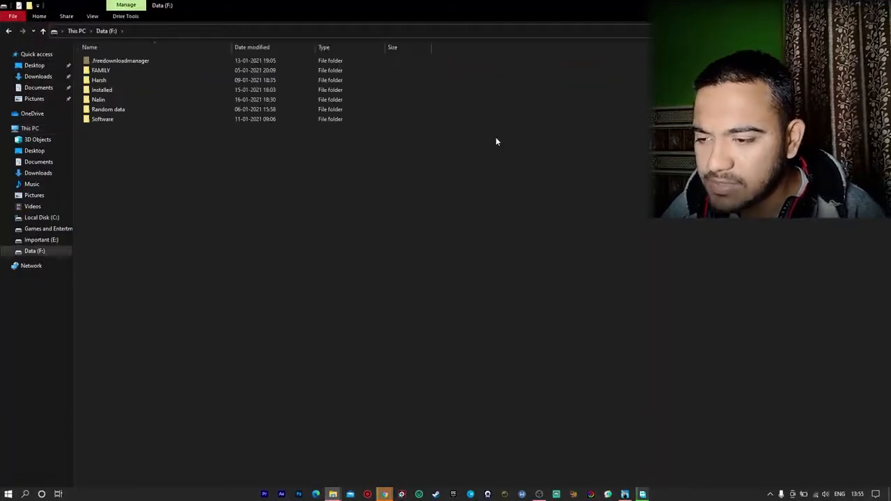
{"action": "double_click", "coordinate": [137, 119]}
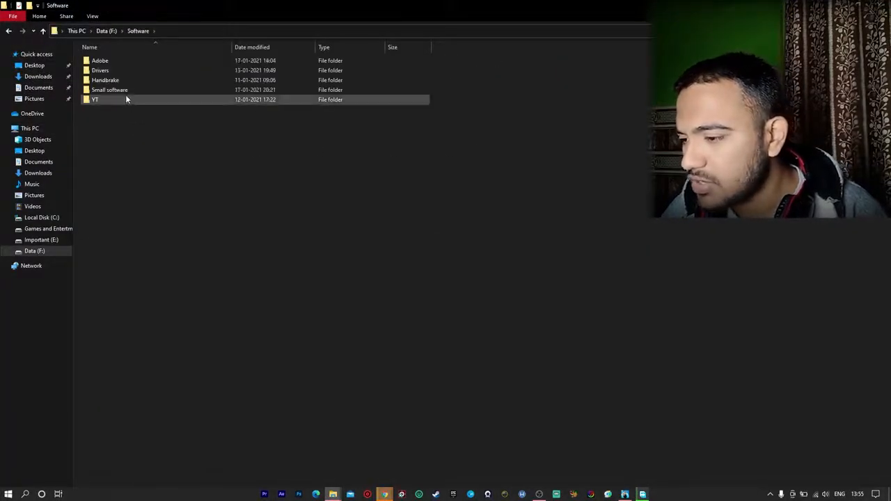
{"action": "double_click", "coordinate": [129, 91]}
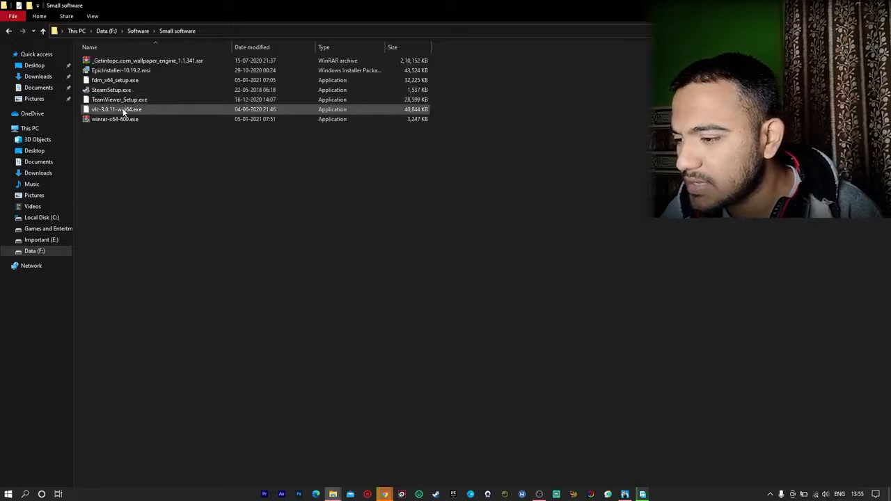
{"action": "key", "text": "alt+Left"}
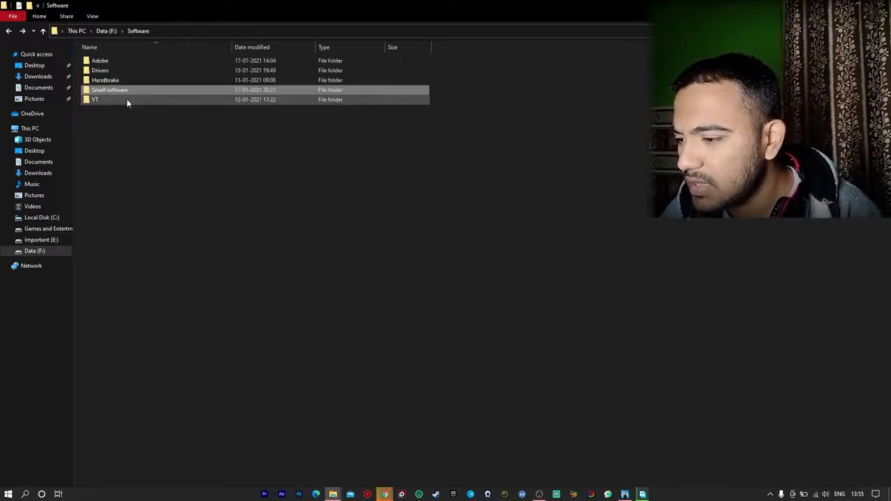
{"action": "double_click", "coordinate": [126, 100]}
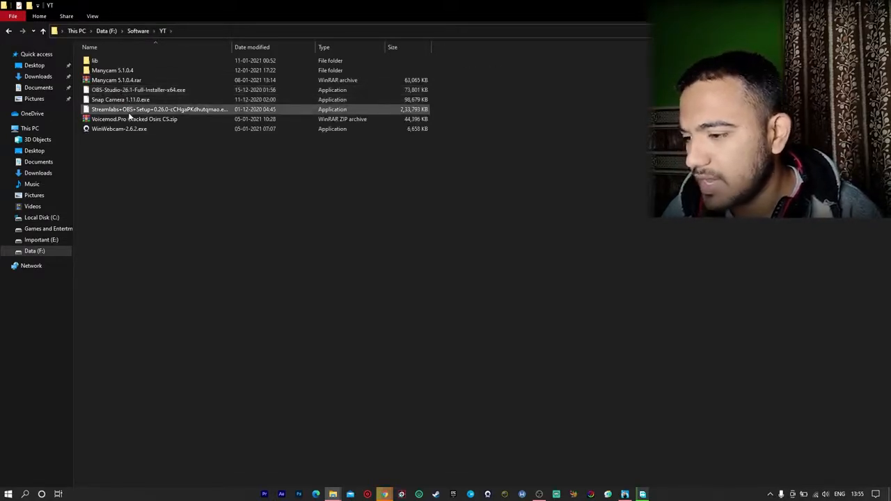
{"action": "left_click", "coordinate": [129, 111]}
{"action": "right_click", "coordinate": [129, 116]}
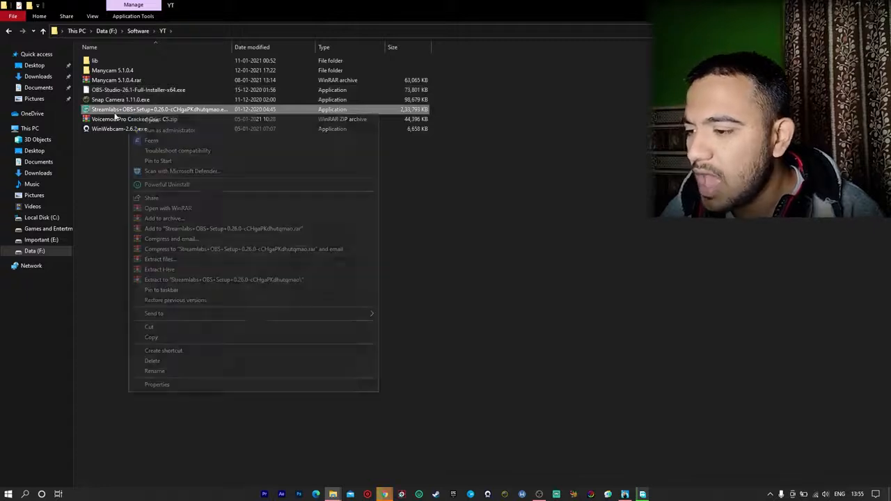
{"action": "key", "text": "Escape"}
{"action": "left_click", "coordinate": [178, 166]}
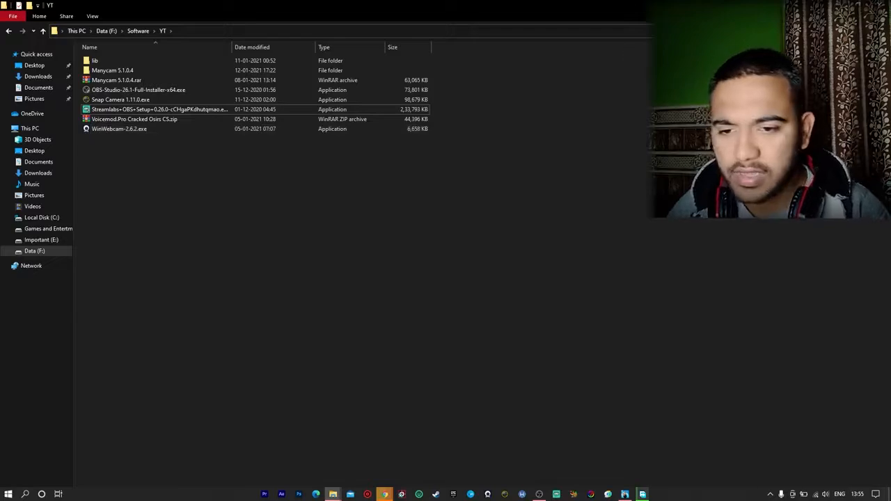
- Clear the browser and folder windows off the desktop and switch to Streamlabs OBS
{"action": "key", "text": "alt+Tab"}
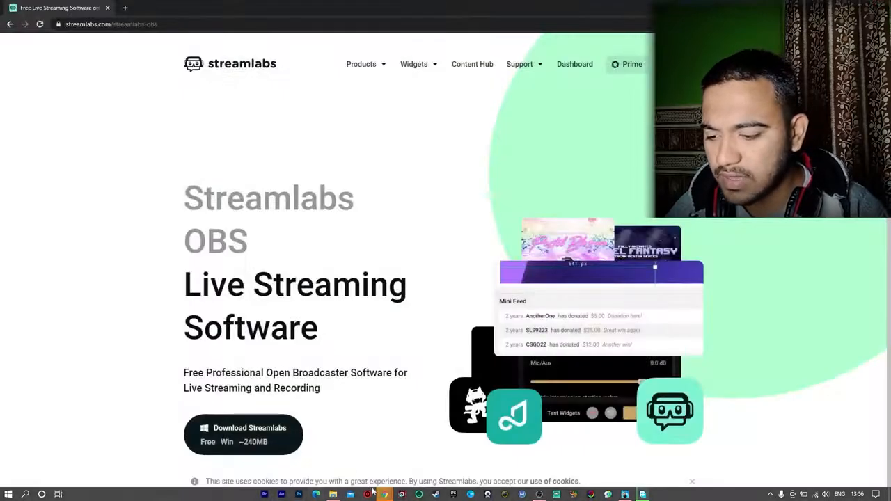
{"action": "mouse_move", "coordinate": [383, 492]}
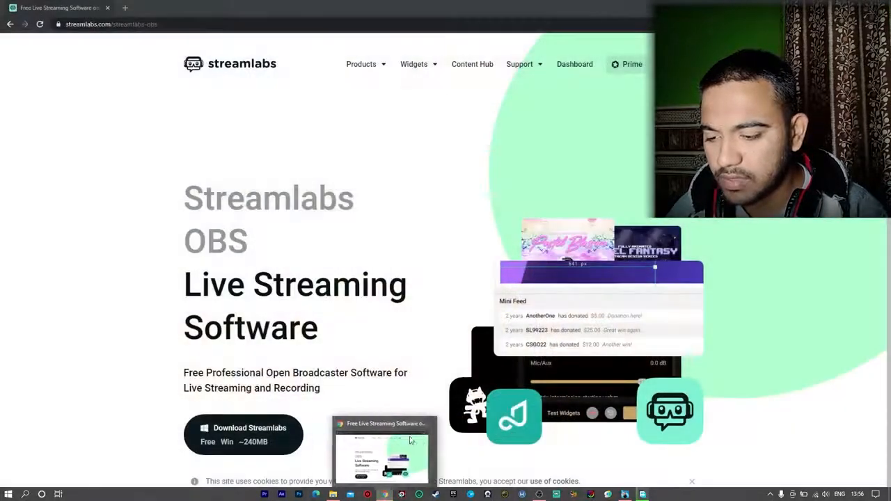
{"action": "left_click", "coordinate": [429, 423]}
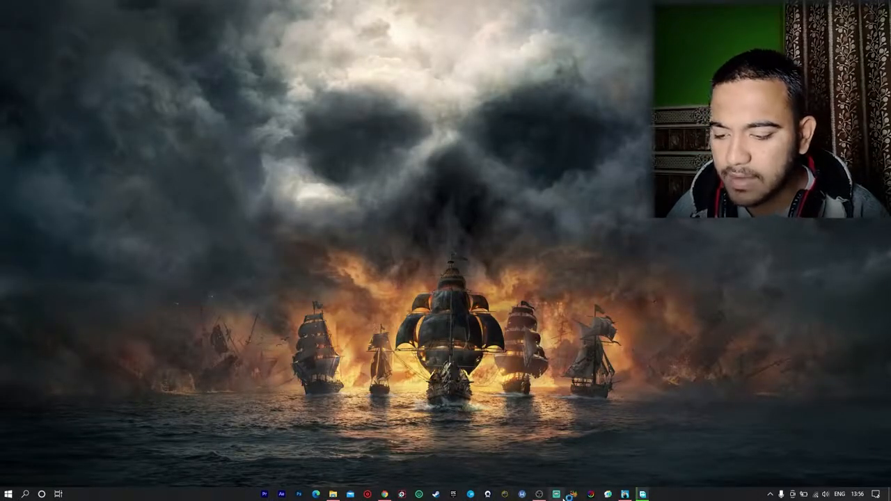
{"action": "right_click", "coordinate": [241, 199]}
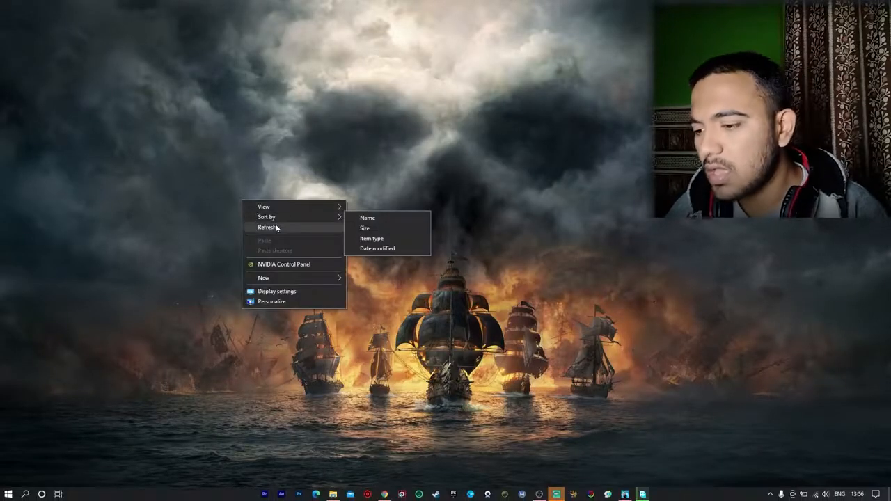
{"action": "left_click", "coordinate": [272, 227]}
{"action": "left_click", "coordinate": [556, 494]}
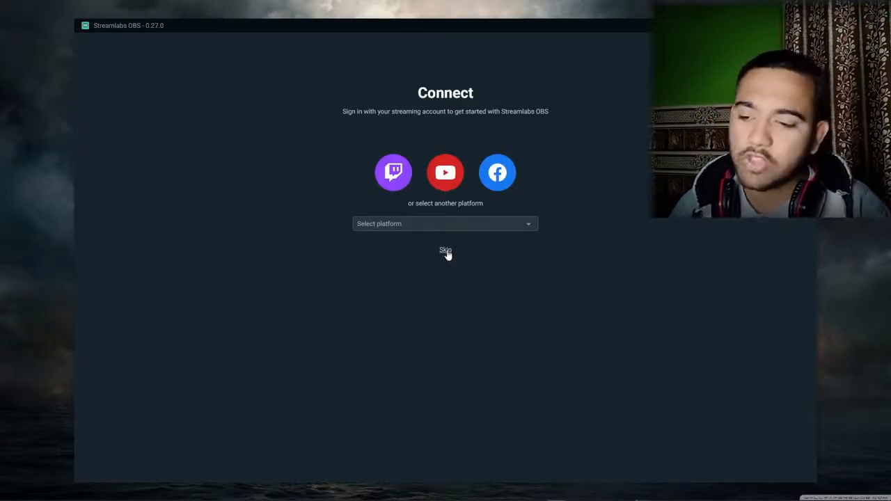
- Connect Streamlabs OBS to YouTube by signing in with the Google account and its YouTube brand account
{"action": "left_click", "coordinate": [448, 191]}
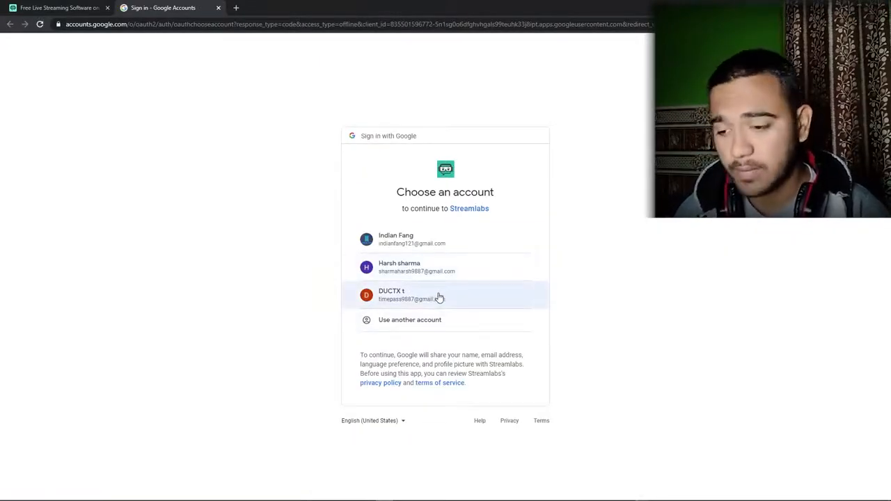
{"action": "left_click", "coordinate": [439, 297]}
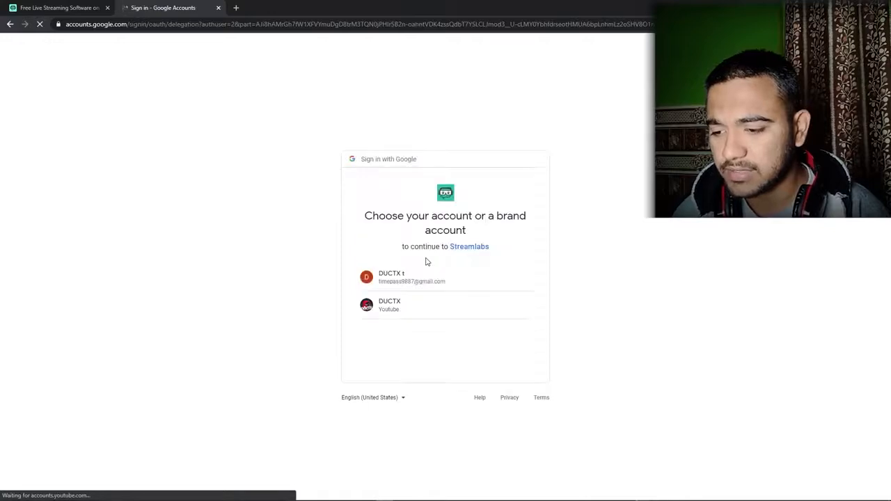
{"action": "left_click", "coordinate": [396, 312]}
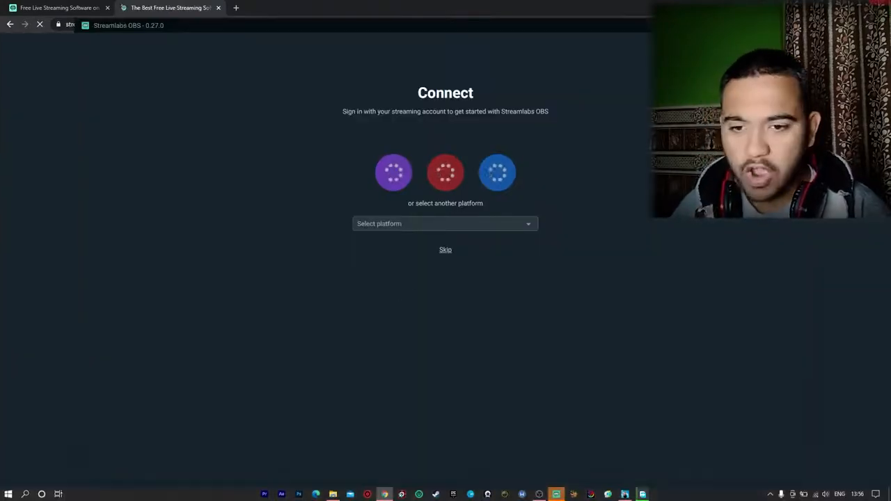
{"action": "left_click", "coordinate": [880, 4]}
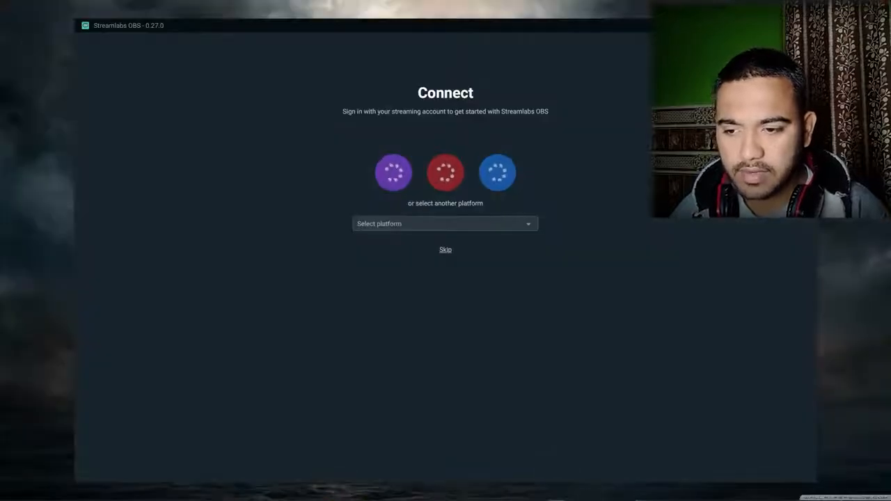
{"action": "left_click", "coordinate": [444, 230]}
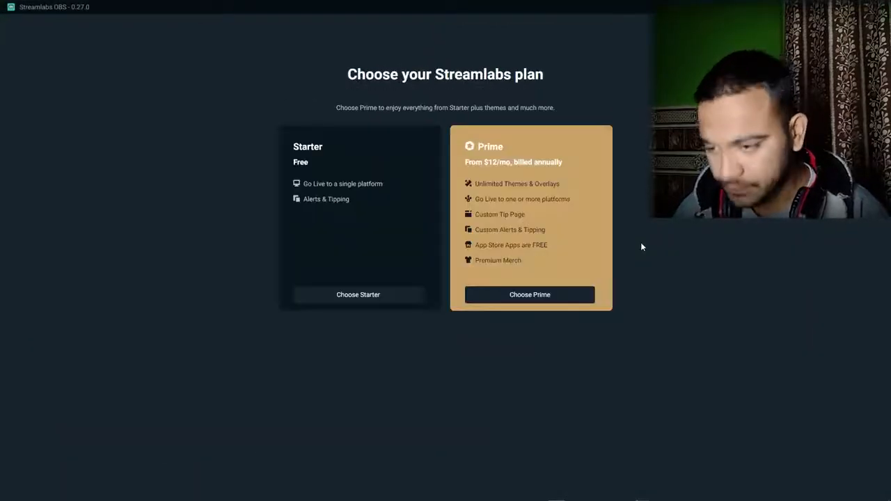
- Choose the free Starter plan and start with a fresh setup instead of importing from OBS
{"action": "left_click", "coordinate": [370, 291]}
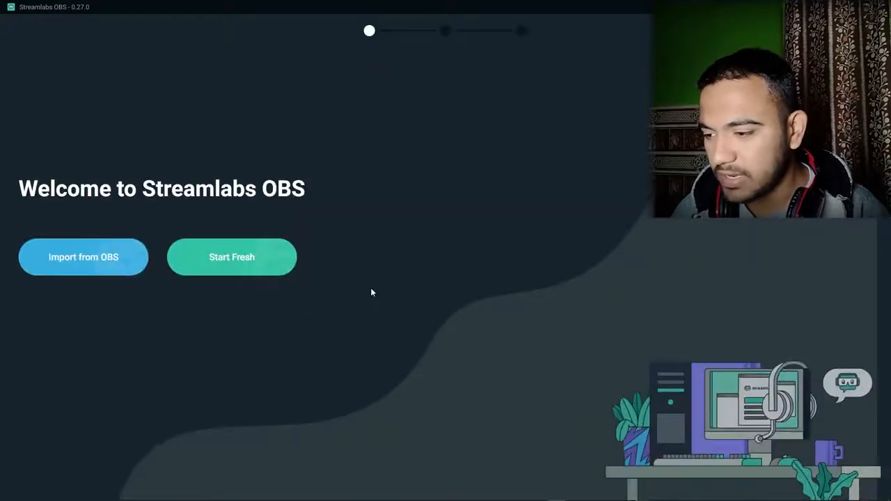
{"action": "left_click", "coordinate": [266, 272]}
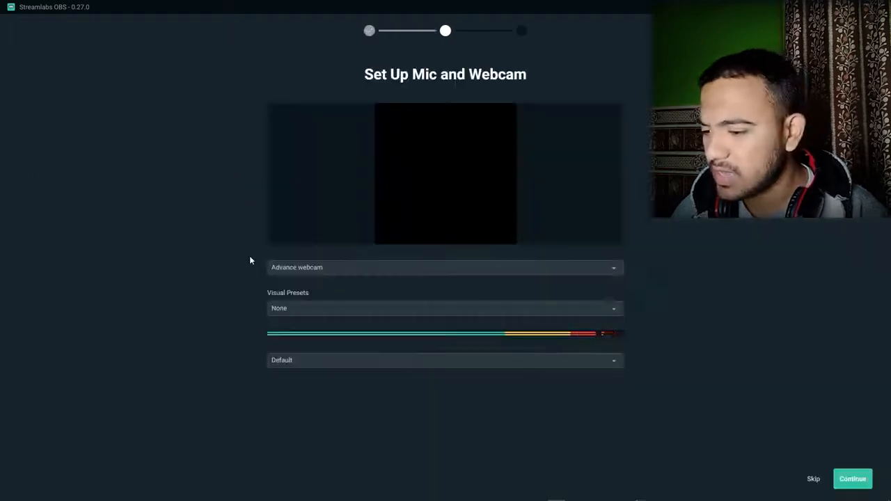
- Set the webcam to USB2.0 HD UVC WebCam and the microphone to Microphone Array (Realtek High Definition Audio), and continue the setup
{"action": "left_click", "coordinate": [391, 271]}
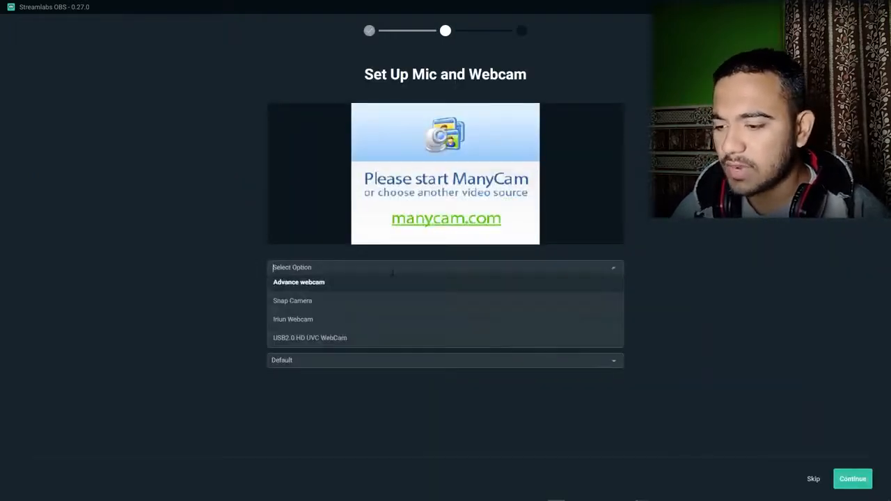
{"action": "left_click", "coordinate": [328, 338]}
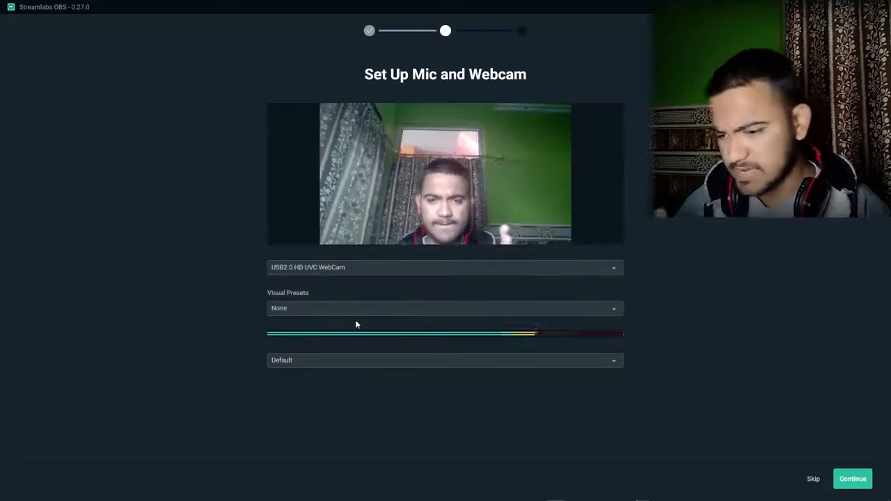
{"action": "left_click", "coordinate": [363, 358]}
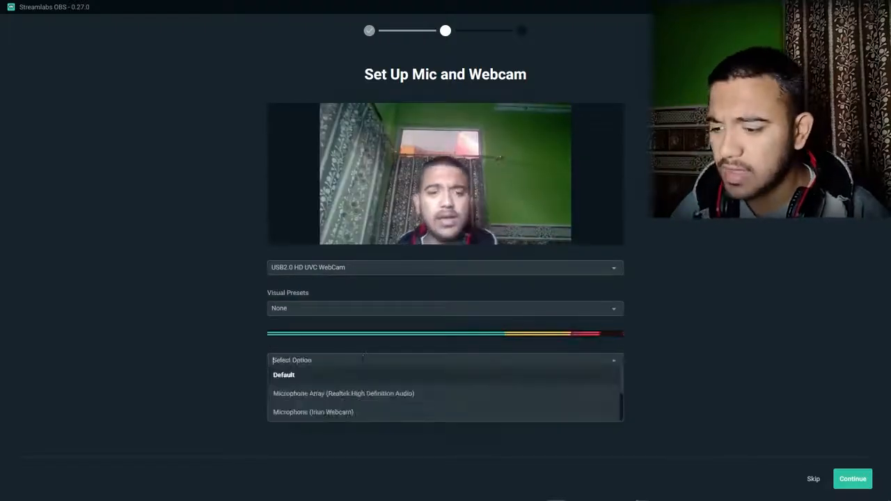
{"action": "left_click", "coordinate": [352, 393]}
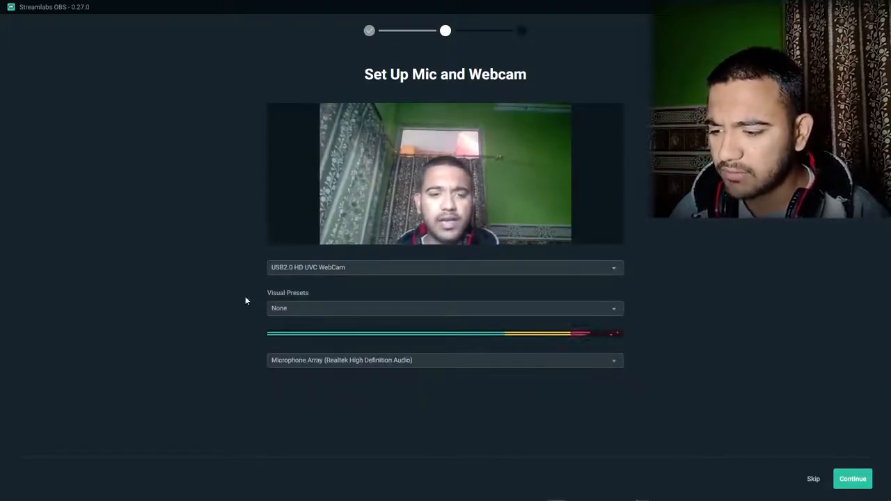
{"action": "left_click", "coordinate": [848, 479]}
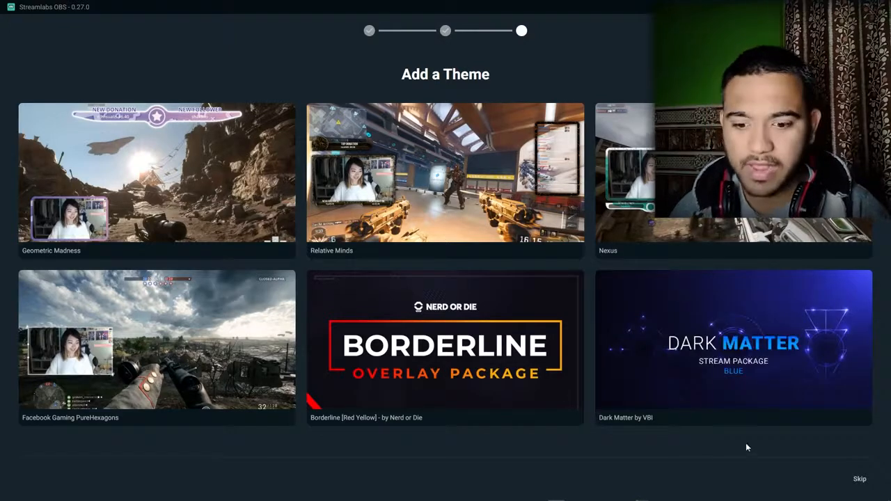
- Skip adding a theme and delete the Borderline_GreenBlue_Background.jpg source from the scene
{"action": "left_click", "coordinate": [859, 479]}
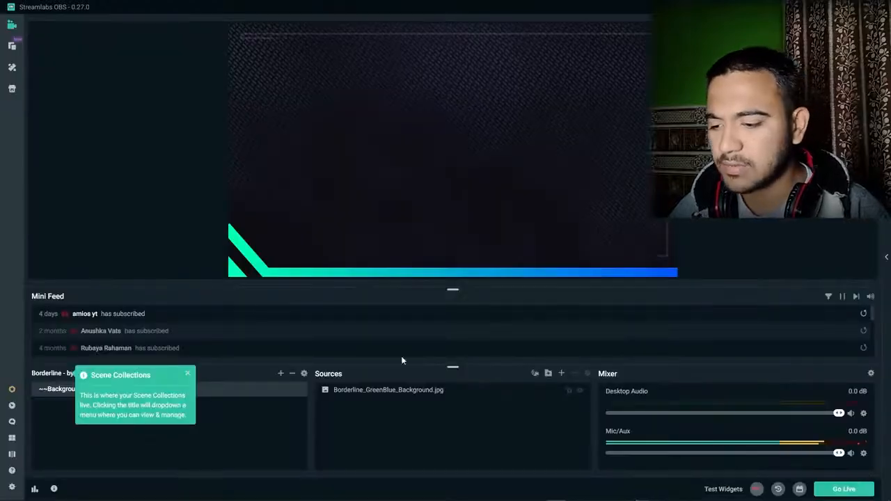
{"action": "left_click", "coordinate": [389, 393]}
{"action": "key", "text": "Delete"}
{"action": "key", "text": "Return"}
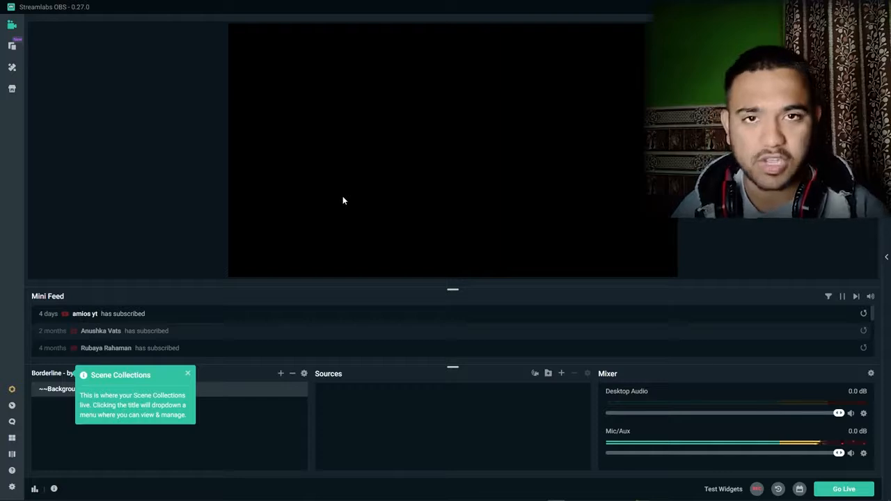
- In the output settings, set the output mode to Advanced and the streaming encoder to Hardware (NVENC) (new)
{"action": "left_click", "coordinate": [11, 486]}
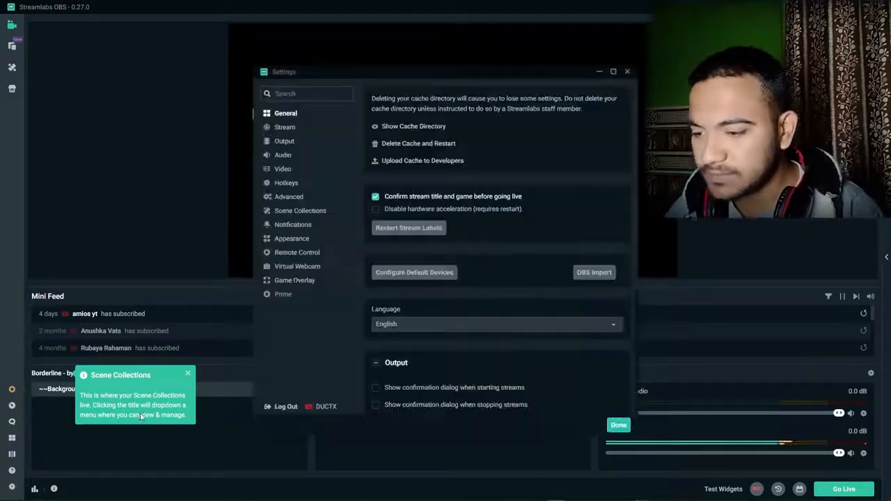
{"action": "left_click", "coordinate": [286, 141]}
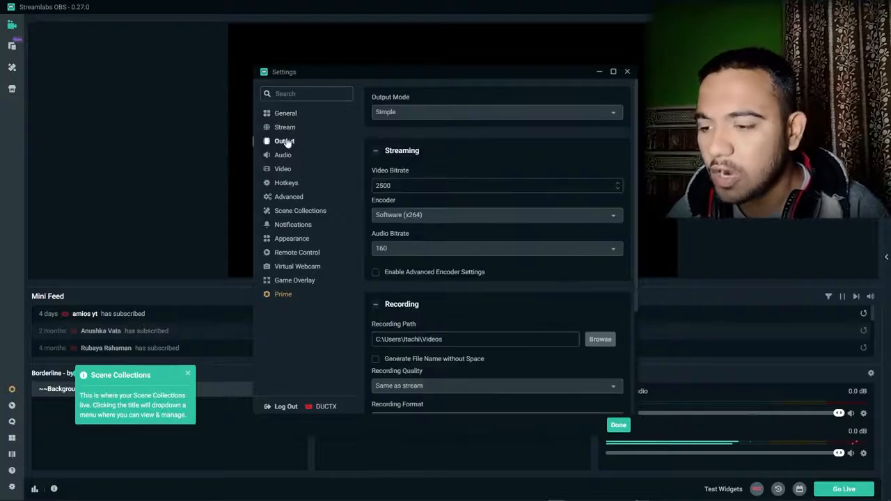
{"action": "left_click", "coordinate": [403, 112]}
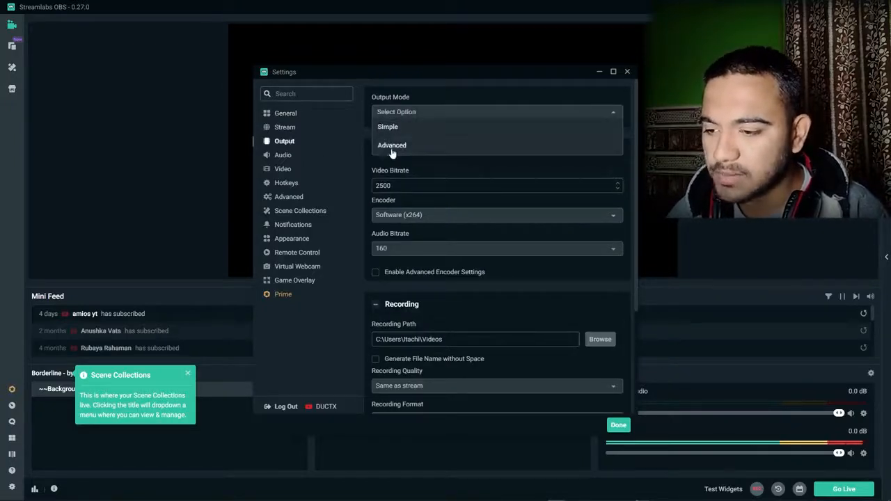
{"action": "left_click", "coordinate": [388, 146]}
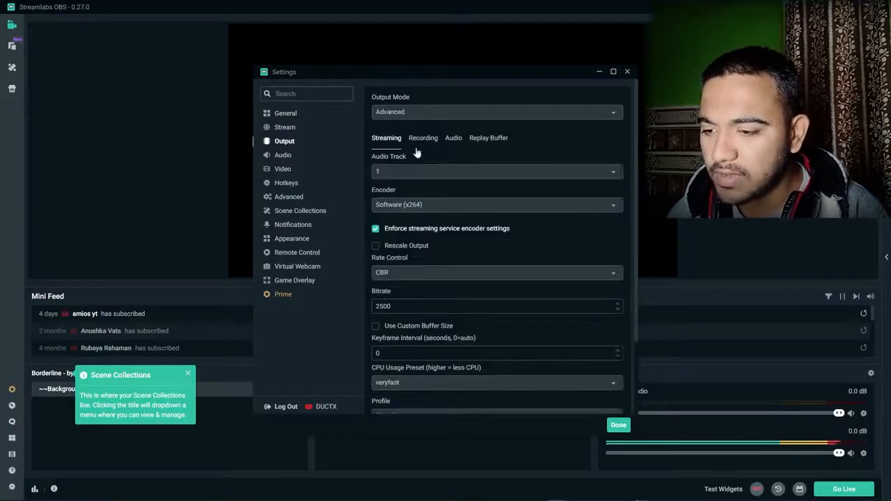
{"action": "left_click", "coordinate": [403, 206]}
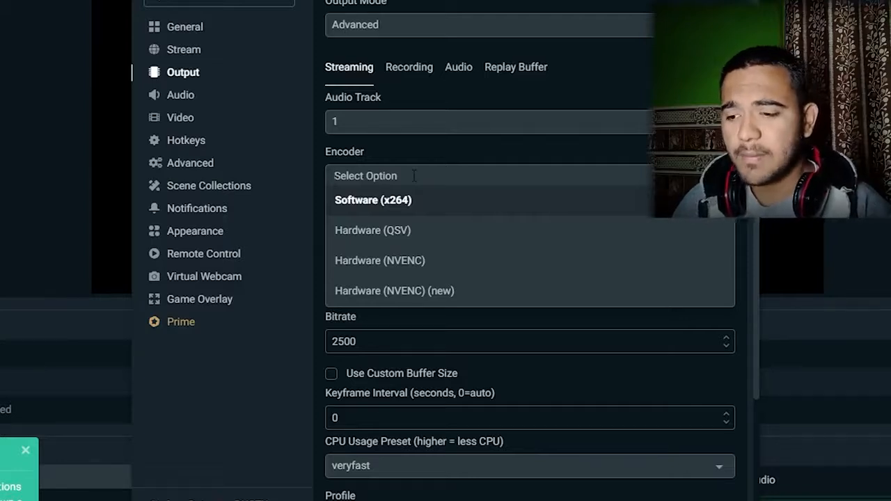
{"action": "left_click", "coordinate": [451, 292]}
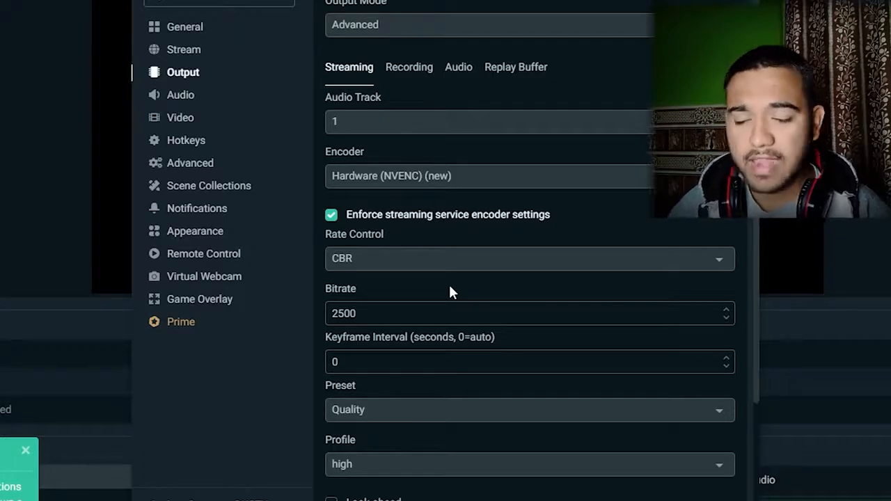
- Try the Hardware (NVENC) streaming encoder and return to Hardware (NVENC) (new)
{"action": "left_click", "coordinate": [418, 176]}
{"action": "left_click", "coordinate": [398, 260]}
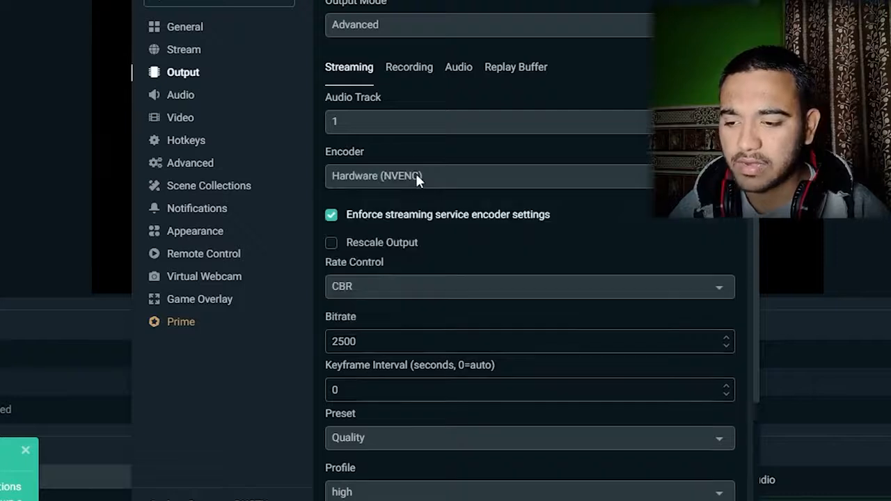
{"action": "left_click", "coordinate": [415, 175]}
{"action": "left_click", "coordinate": [397, 293]}
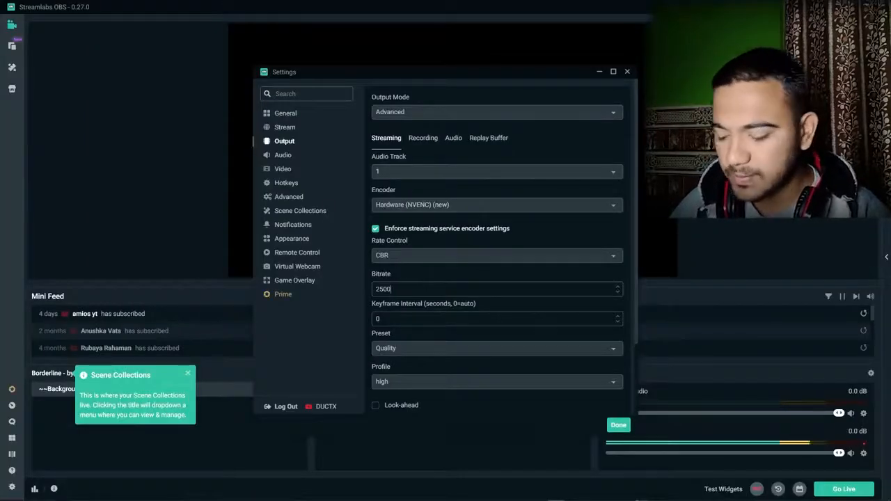
- Switch to the web browser, open speedtest.net and run an internet speed test
{"action": "left_click", "coordinate": [316, 494]}
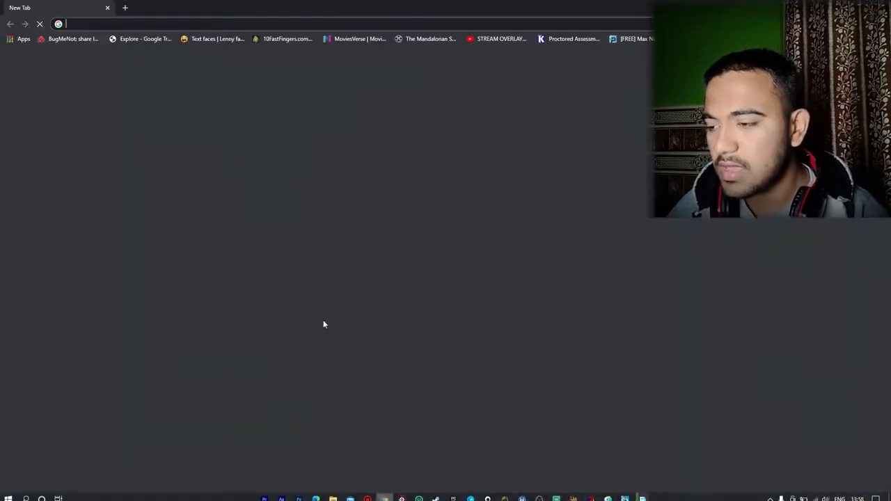
{"action": "type", "text": "speedtest.net"}
{"action": "key", "text": "Return"}
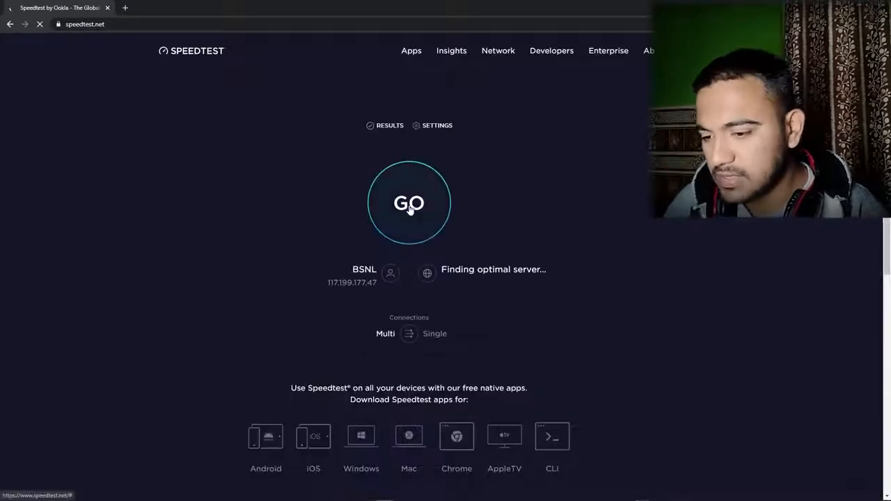
{"action": "left_click", "coordinate": [410, 208]}
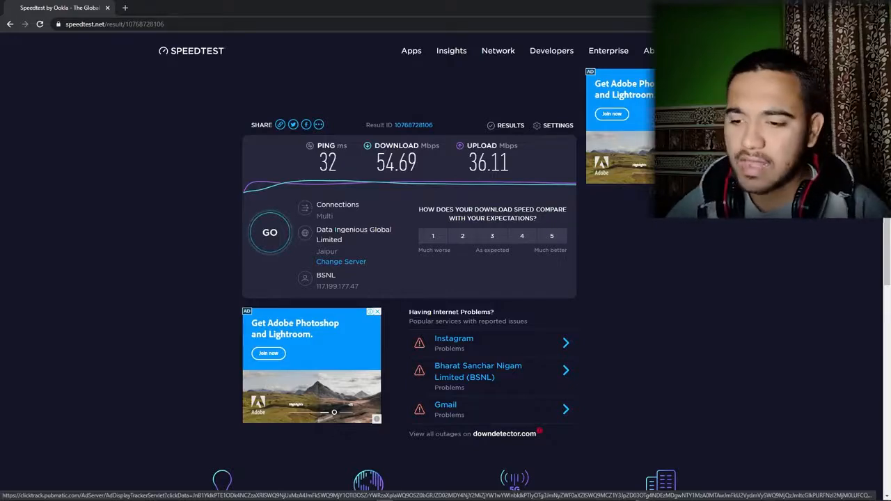
- Switch back to the Streamlabs OBS output settings and set the streaming bitrate to 6000
{"action": "key", "text": "alt+Tab"}
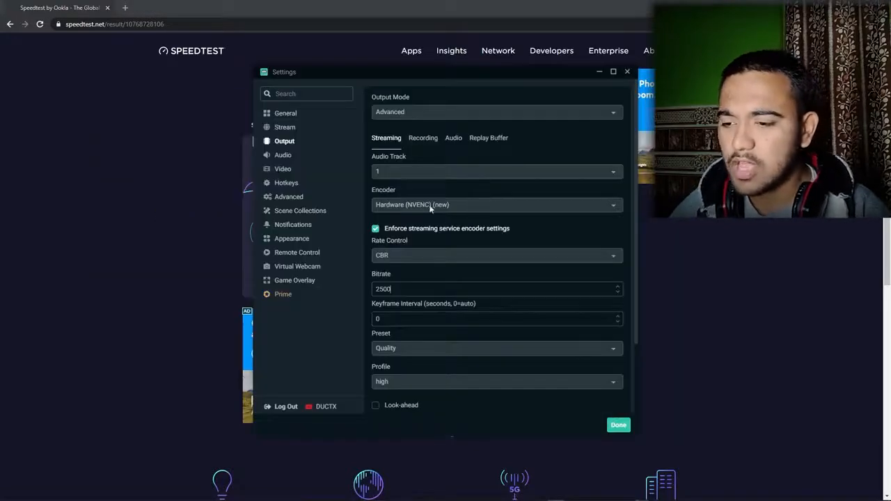
{"action": "double_click", "coordinate": [412, 288]}
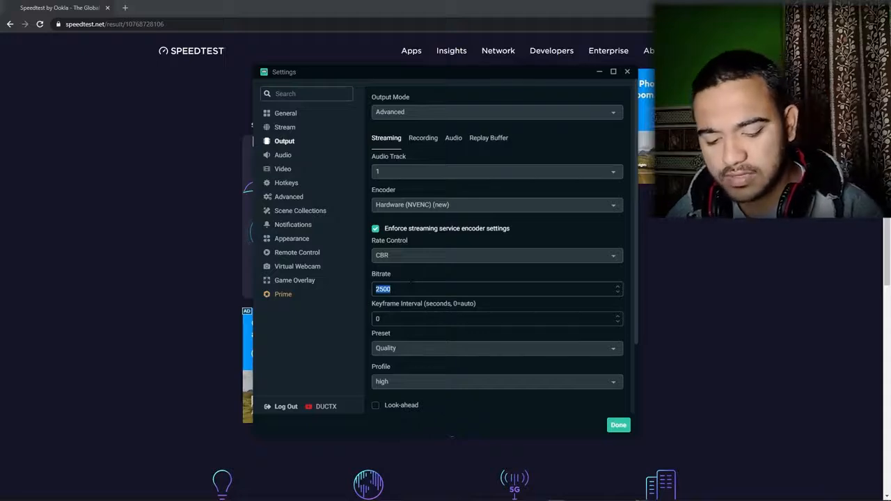
{"action": "type", "text": "60"}
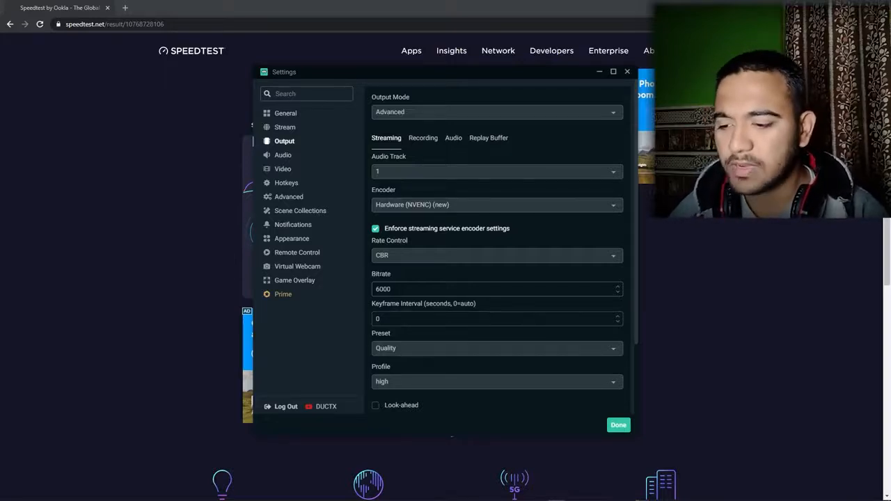
- Set the streaming encoder's profile to main
{"action": "left_click", "coordinate": [400, 350]}
{"action": "left_click", "coordinate": [527, 383]}
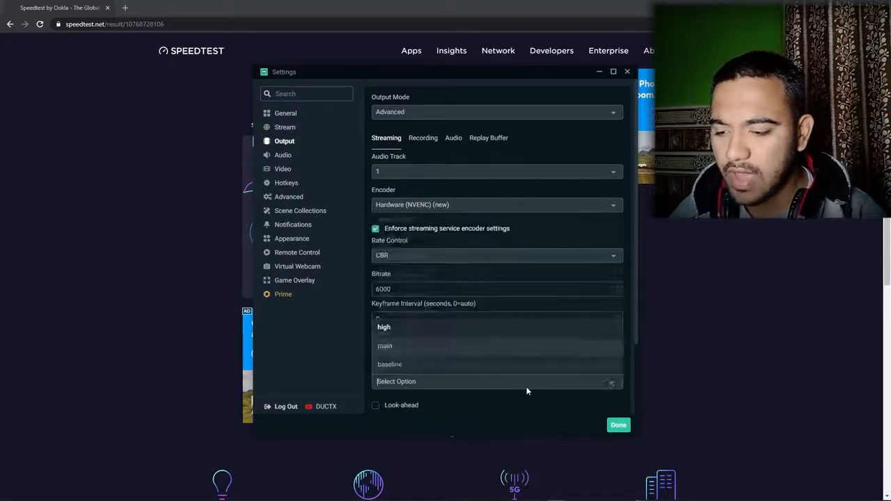
{"action": "left_click", "coordinate": [401, 348]}
{"action": "scroll", "coordinate": [401, 349], "scroll_direction": "down", "scroll_amount": 2}
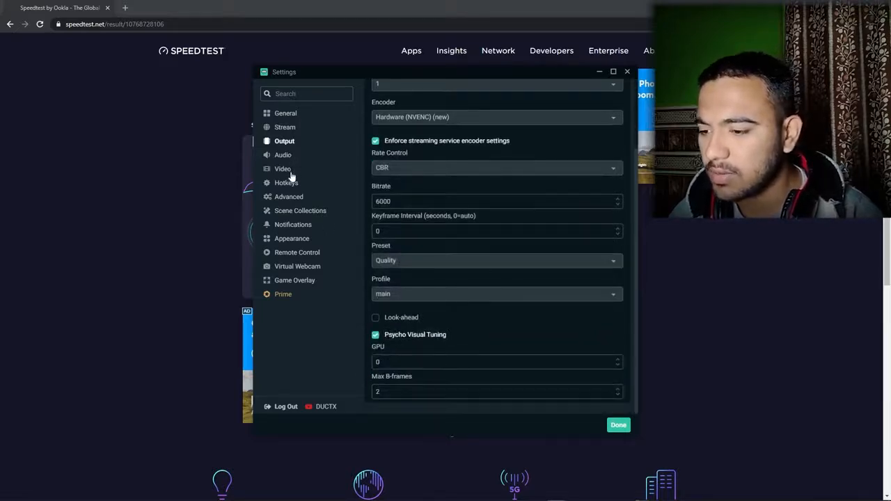
{"action": "left_click", "coordinate": [288, 197]}
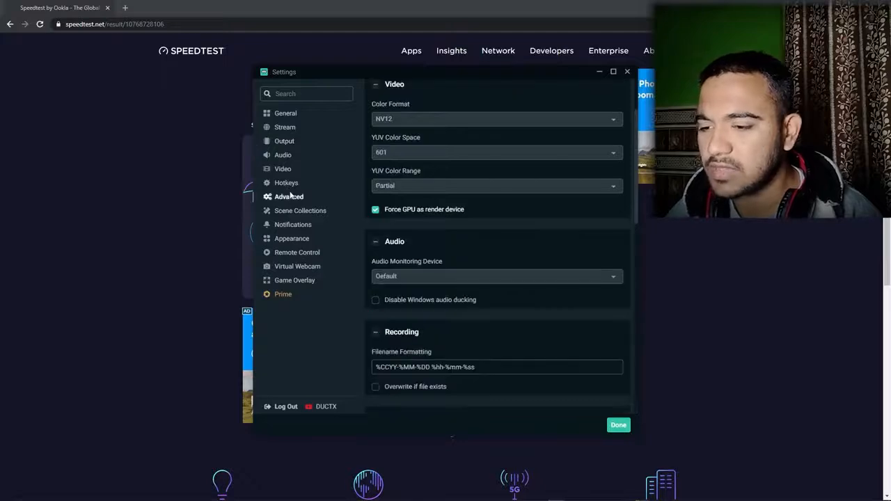
{"action": "scroll", "coordinate": [422, 151], "scroll_direction": "down", "scroll_amount": 2}
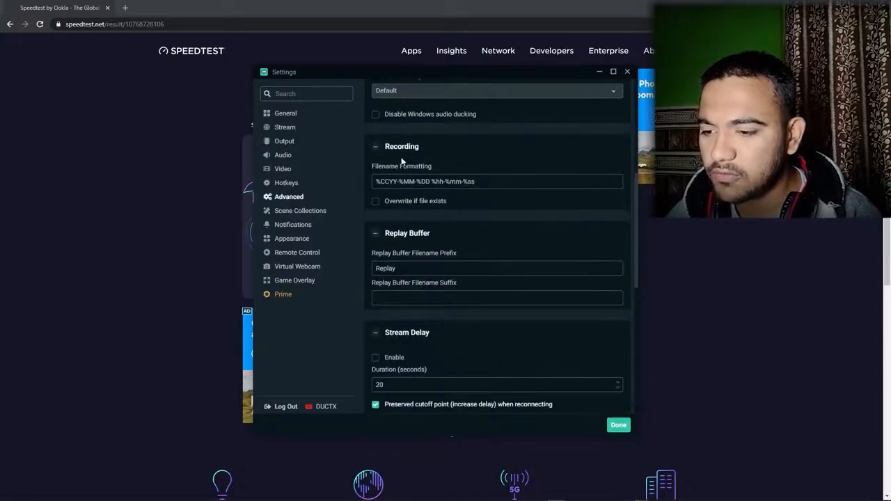
{"action": "scroll", "coordinate": [395, 148], "scroll_direction": "up", "scroll_amount": 1}
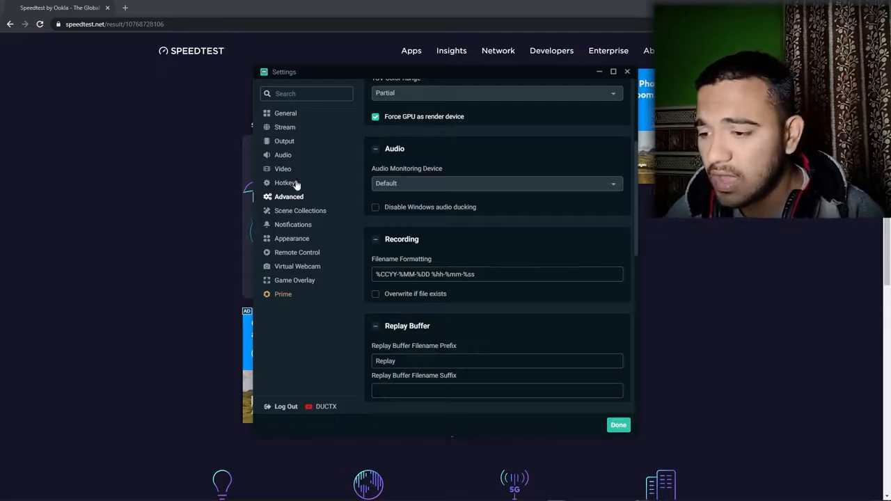
{"action": "scroll", "coordinate": [414, 190], "scroll_direction": "down", "scroll_amount": 3}
{"action": "scroll", "coordinate": [477, 195], "scroll_direction": "up", "scroll_amount": 3}
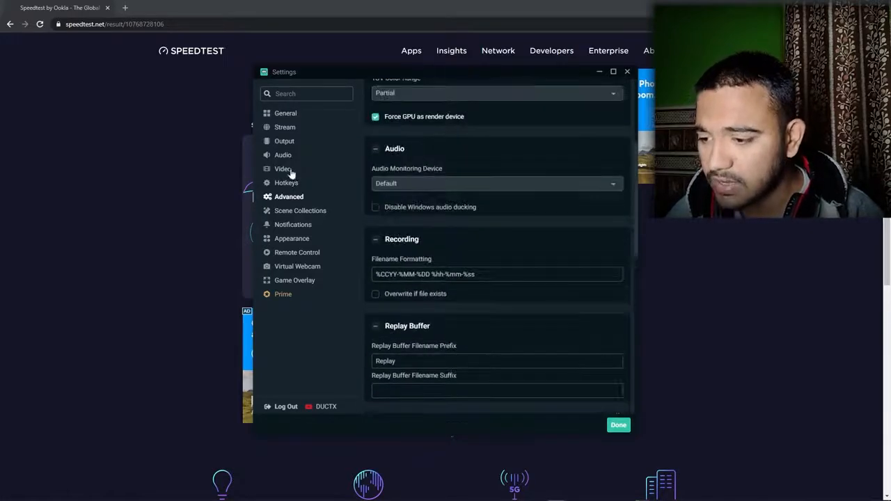
- In the video settings, choose Bicubic (Sharpened scaling, 16 samples) as the downscale filter
{"action": "left_click", "coordinate": [293, 171]}
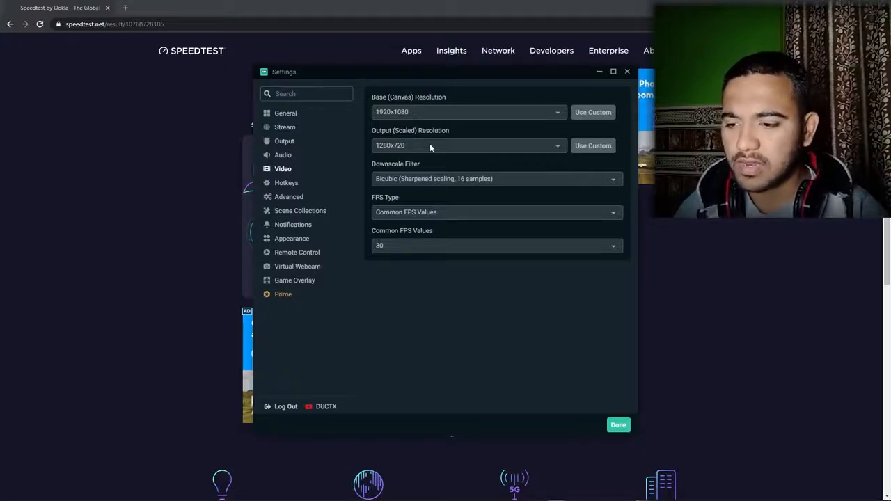
{"action": "left_click", "coordinate": [412, 179]}
{"action": "left_click", "coordinate": [410, 220]}
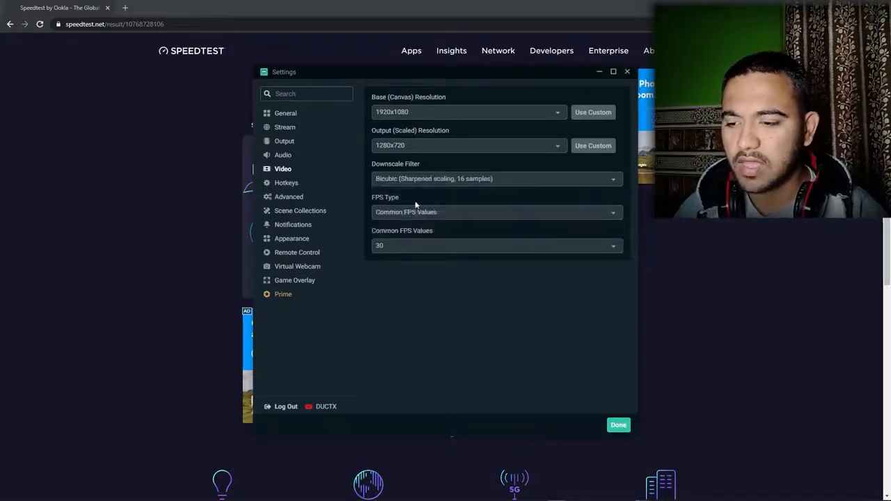
{"action": "left_click", "coordinate": [409, 179]}
{"action": "left_click", "coordinate": [404, 212]}
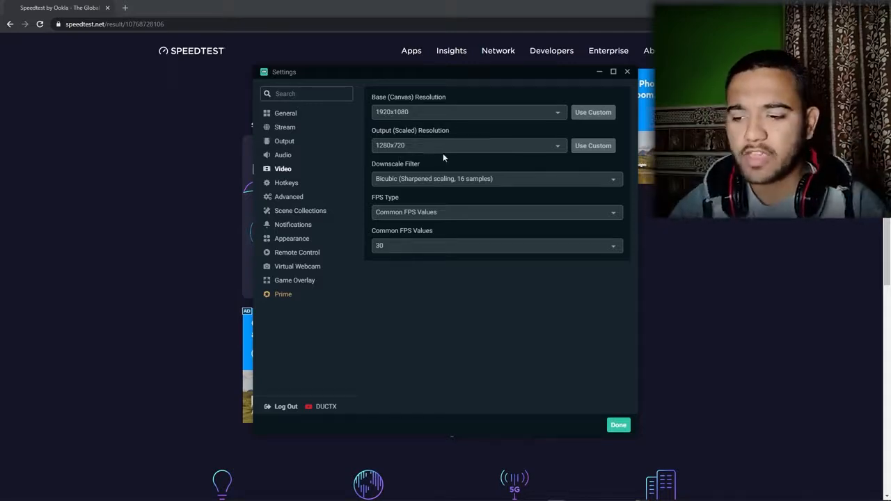
- Set the common FPS value to 60 and finish the settings
{"action": "left_click", "coordinate": [437, 178]}
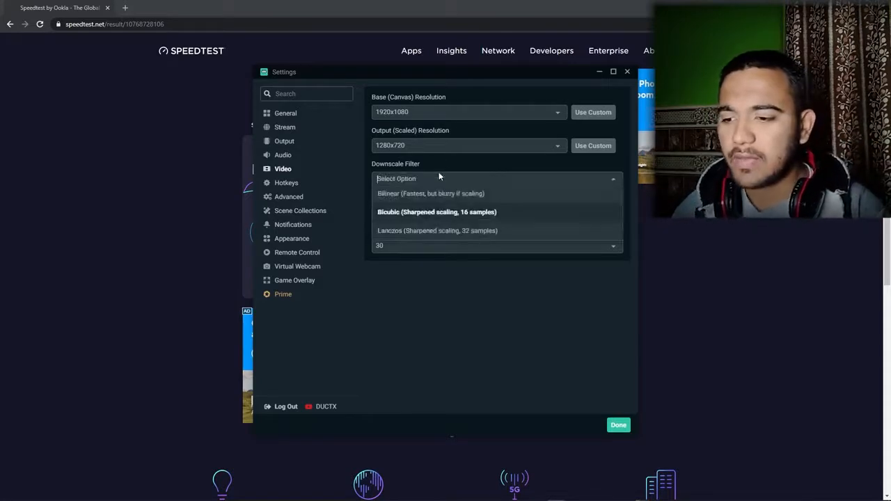
{"action": "left_click", "coordinate": [434, 147]}
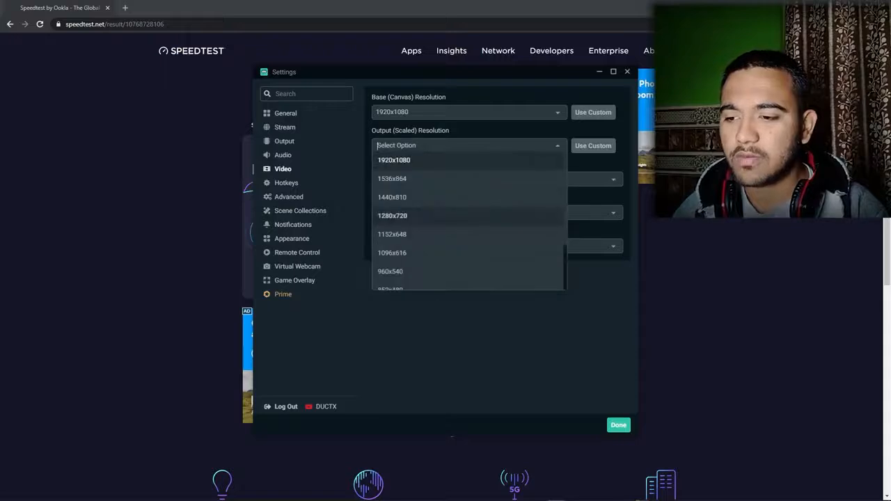
{"action": "left_click", "coordinate": [562, 145]}
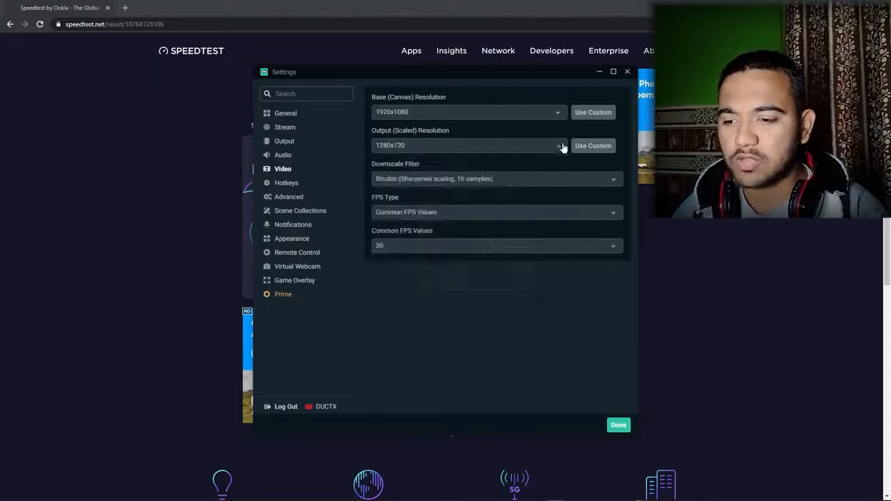
{"action": "left_click", "coordinate": [387, 245]}
{"action": "left_click", "coordinate": [423, 377]}
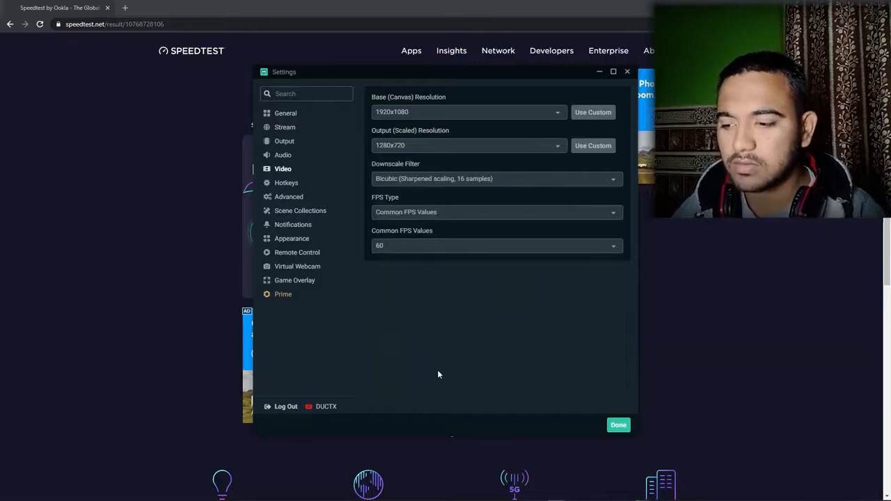
{"action": "left_click", "coordinate": [617, 426]}
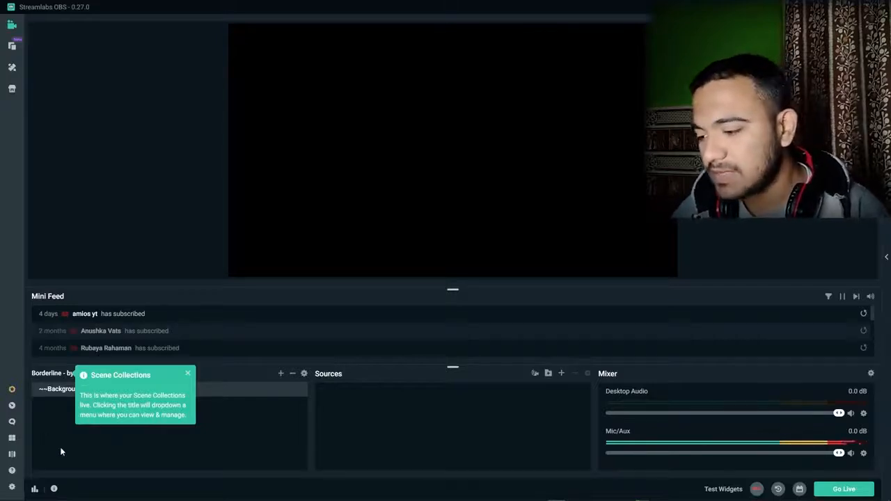
- Dismiss the Scene Collections tip, search the scene themes for "free" and browse the overlays
{"action": "left_click", "coordinate": [187, 374]}
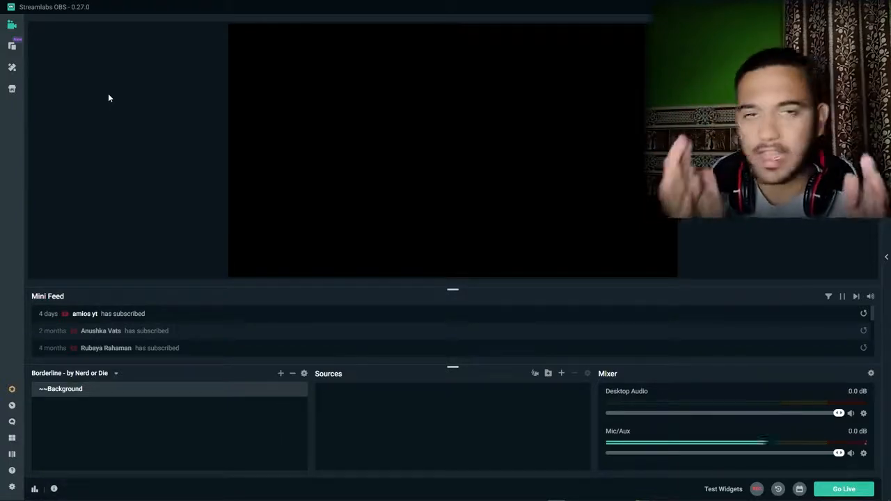
{"action": "left_click", "coordinate": [12, 68]}
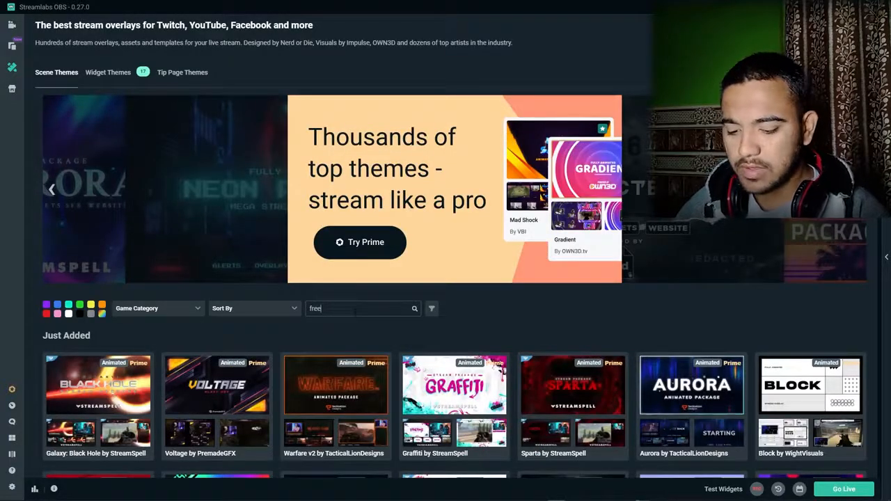
{"action": "key", "text": "Return"}
{"action": "scroll", "coordinate": [299, 338], "scroll_direction": "down", "scroll_amount": 3}
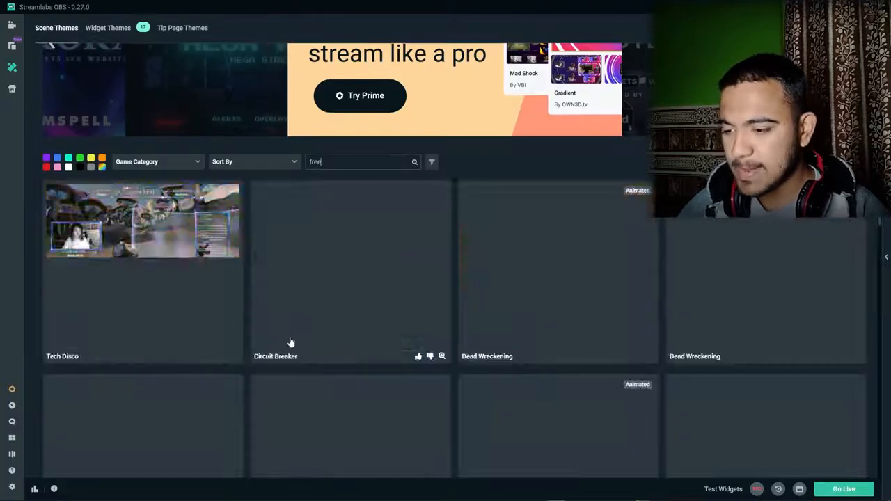
{"action": "scroll", "coordinate": [375, 316], "scroll_direction": "down", "scroll_amount": 4}
{"action": "scroll", "coordinate": [374, 315], "scroll_direction": "down", "scroll_amount": 2}
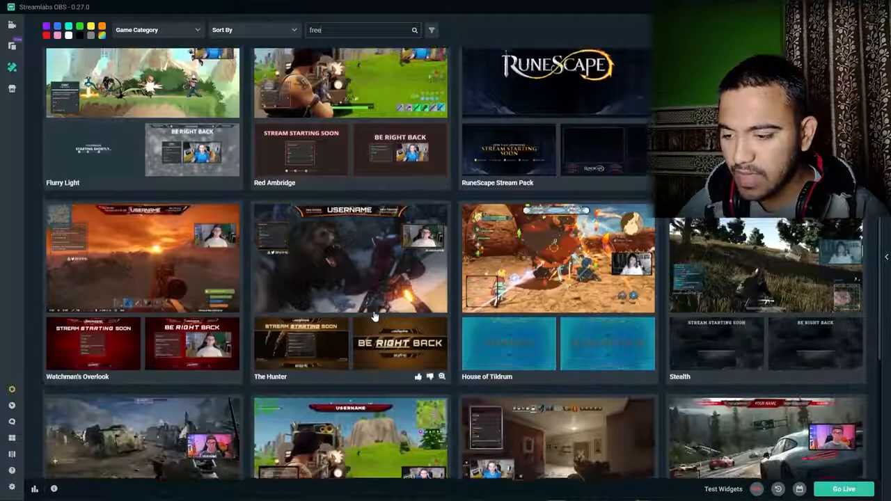
{"action": "scroll", "coordinate": [375, 315], "scroll_direction": "up", "scroll_amount": 6}
{"action": "scroll", "coordinate": [453, 211], "scroll_direction": "down", "scroll_amount": 4}
{"action": "scroll", "coordinate": [453, 211], "scroll_direction": "down", "scroll_amount": 2}
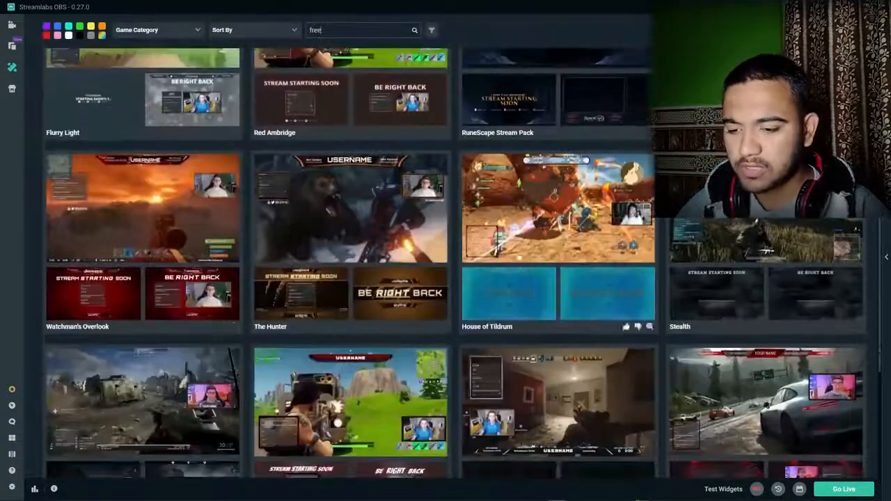
{"action": "scroll", "coordinate": [247, 248], "scroll_direction": "up", "scroll_amount": 6}
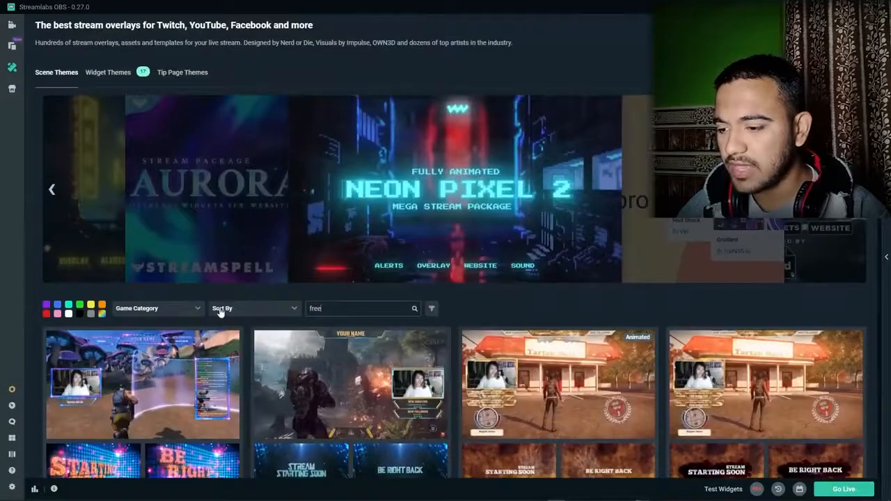
- Sort the scene themes by Most Popular
{"action": "left_click", "coordinate": [220, 311]}
{"action": "left_click", "coordinate": [237, 355]}
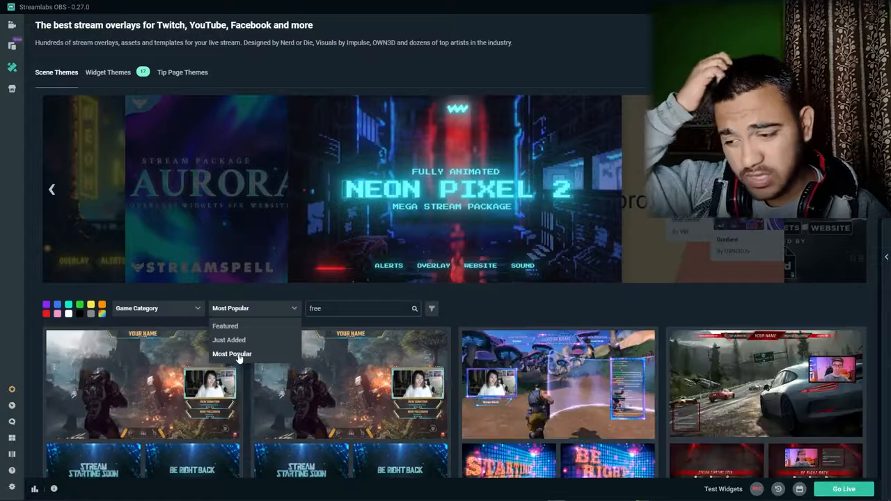
{"action": "scroll", "coordinate": [103, 279], "scroll_direction": "down", "scroll_amount": 3}
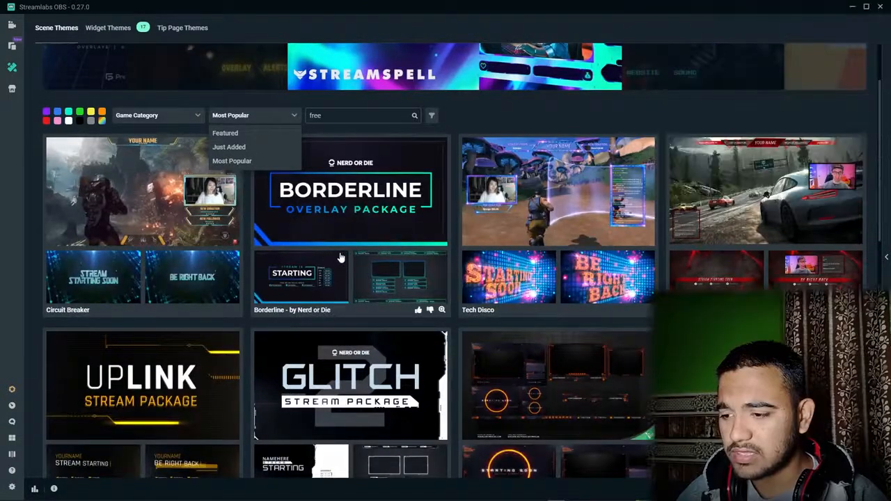
{"action": "left_click", "coordinate": [324, 132]}
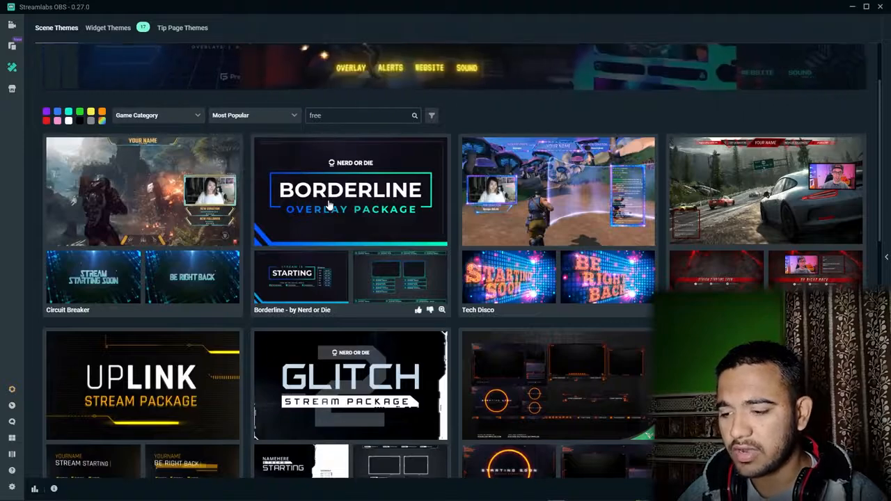
- Open the Borderline - by Nerd or Die theme, preview its scenes and install the overlay
{"action": "left_click", "coordinate": [329, 203]}
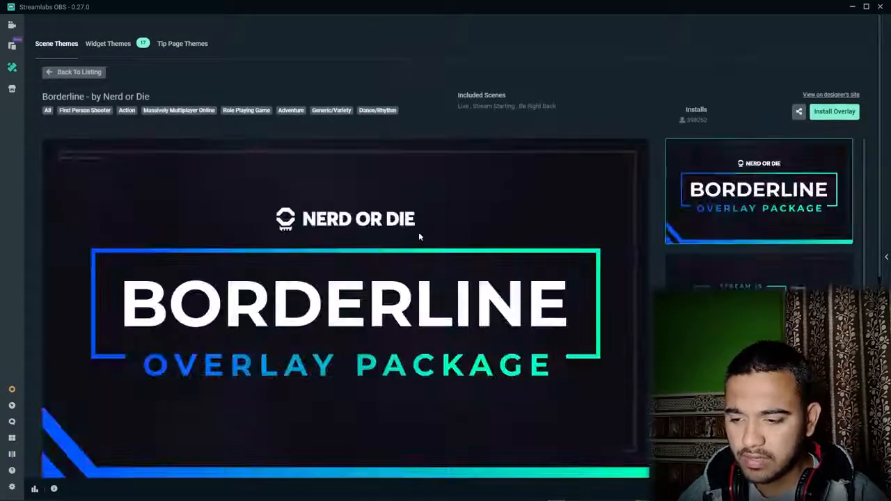
{"action": "scroll", "coordinate": [637, 259], "scroll_direction": "down", "scroll_amount": 2}
{"action": "left_click", "coordinate": [705, 245]}
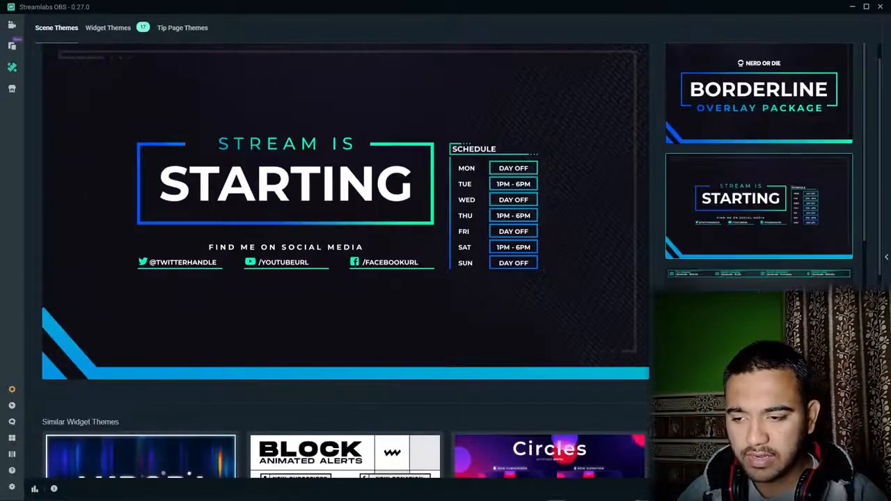
{"action": "left_click", "coordinate": [731, 273]}
{"action": "scroll", "coordinate": [731, 272], "scroll_direction": "up", "scroll_amount": 2}
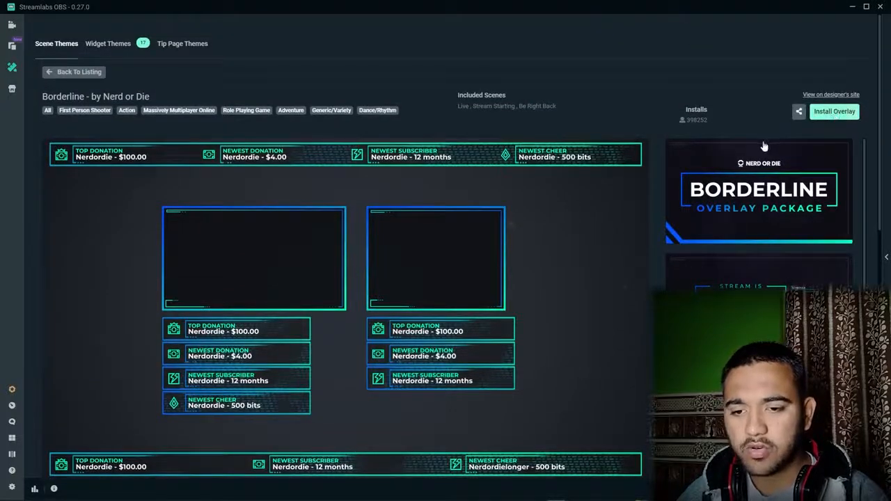
{"action": "left_click", "coordinate": [835, 111]}
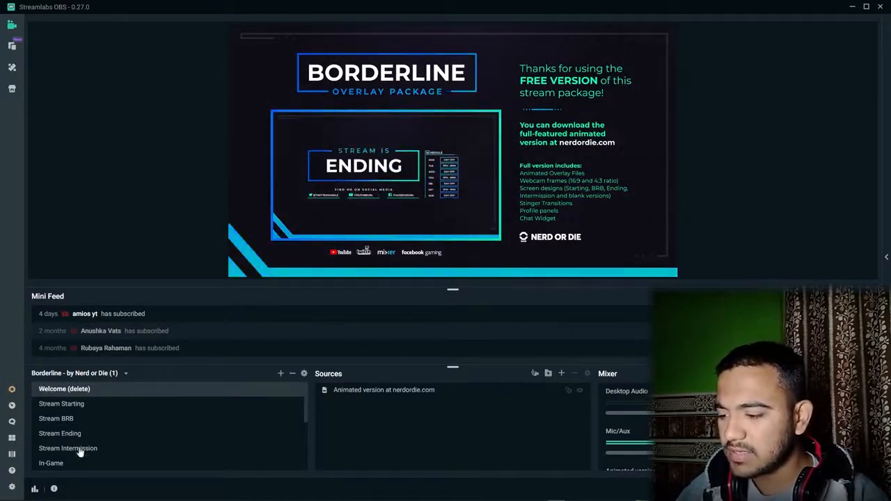
- Remove the Welcome (delete) scene from the Borderline scene collection and confirm the removal
{"action": "scroll", "coordinate": [78, 428], "scroll_direction": "down", "scroll_amount": 3}
{"action": "scroll", "coordinate": [75, 402], "scroll_direction": "up", "scroll_amount": 3}
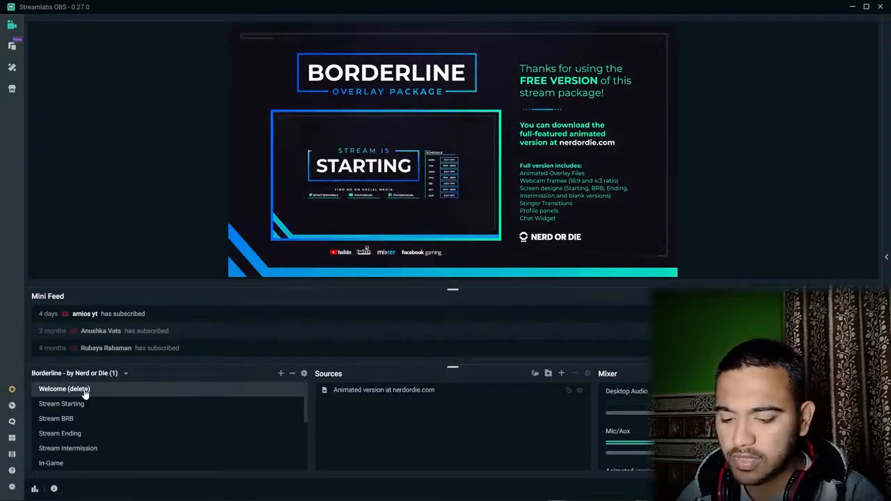
{"action": "right_click", "coordinate": [172, 391]}
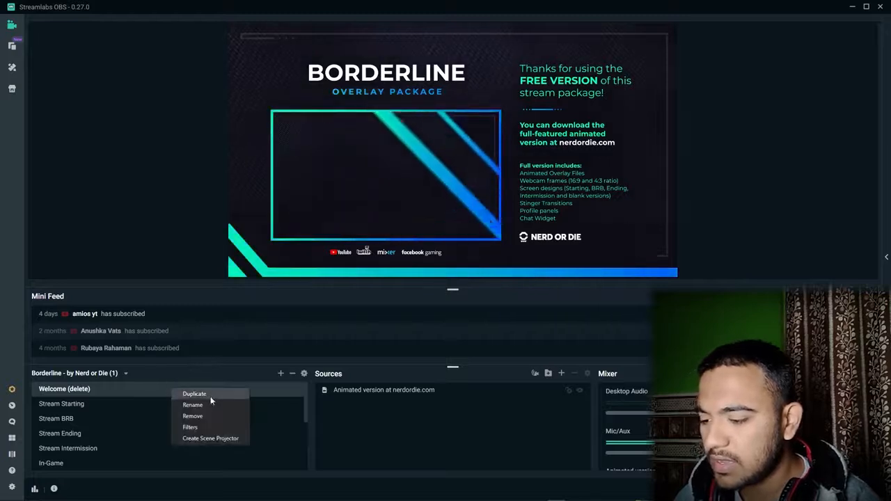
{"action": "left_click", "coordinate": [209, 416]}
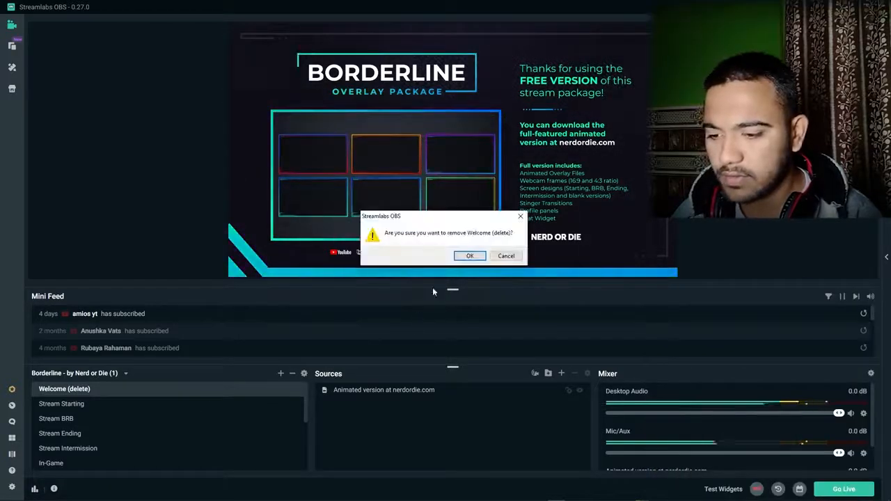
{"action": "left_click", "coordinate": [469, 255]}
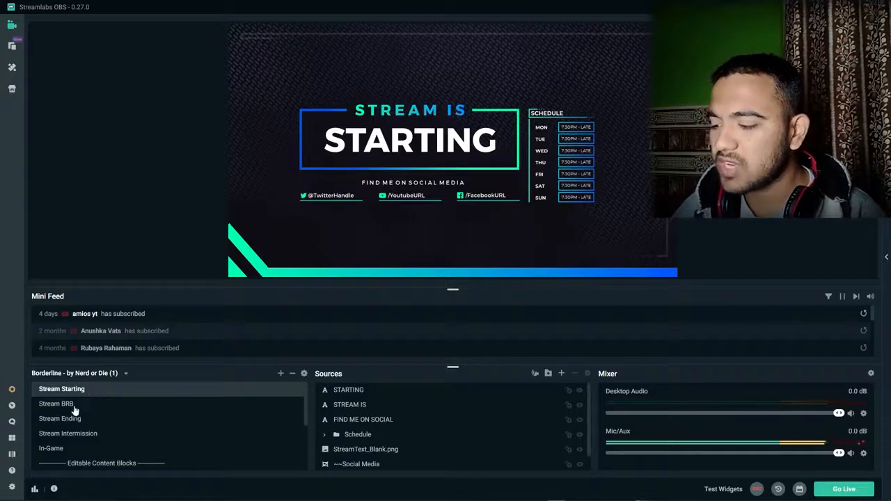
- Preview the Stream BRB, Stream Ending and Stream Intermission scenes, and return to the Stream Starting scene
{"action": "left_click", "coordinate": [73, 405]}
{"action": "left_click", "coordinate": [73, 419]}
{"action": "left_click", "coordinate": [73, 434]}
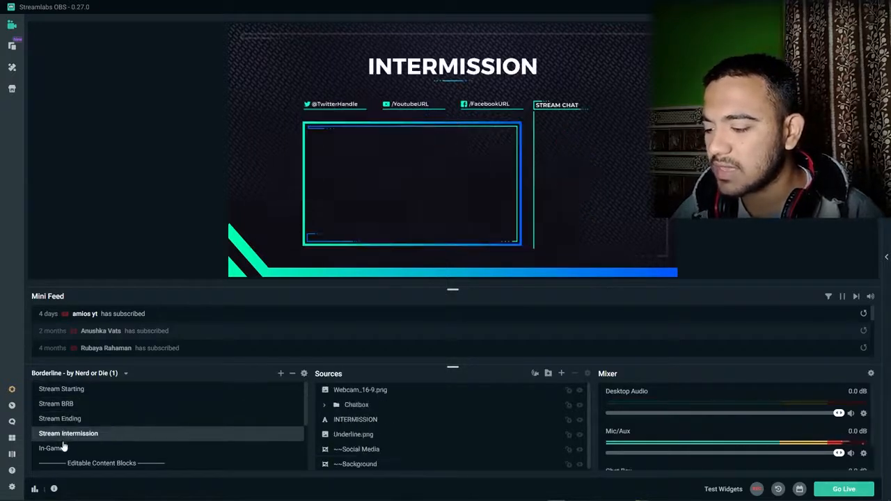
{"action": "left_click", "coordinate": [74, 419]}
{"action": "left_click", "coordinate": [84, 391]}
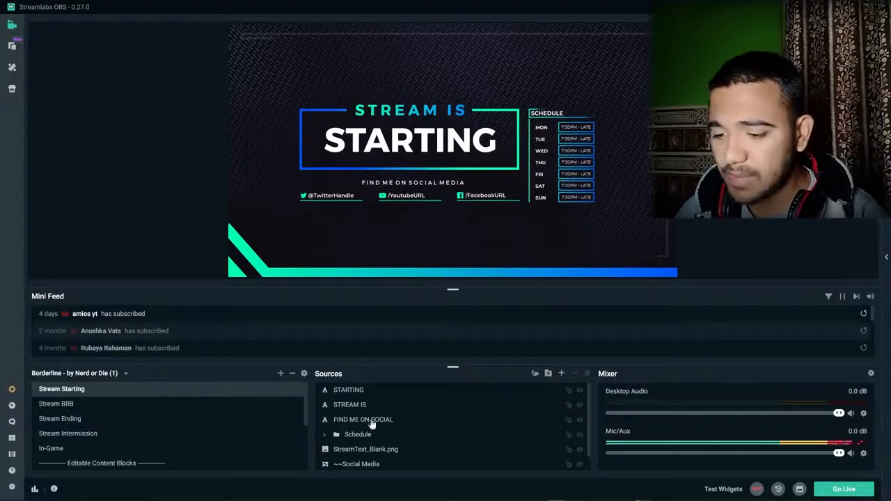
- Review the standard and widget source types available for the Stream Starting scene without adding one
{"action": "left_click", "coordinate": [561, 374]}
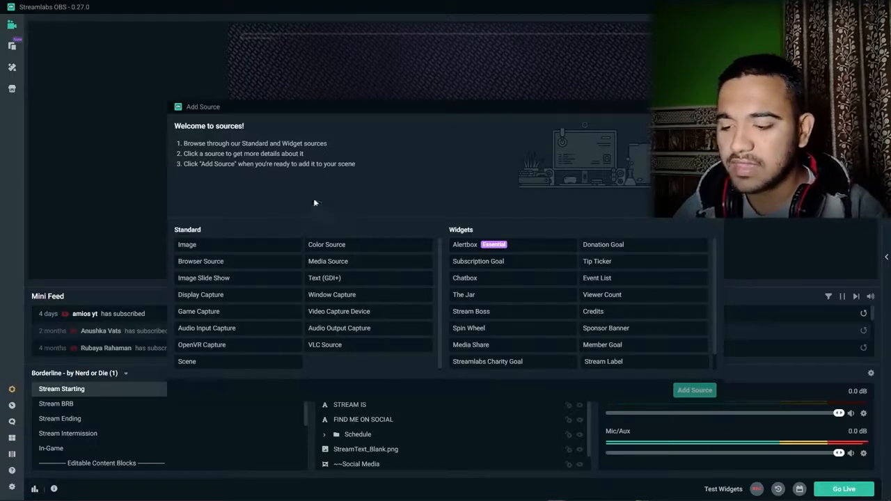
{"action": "left_click_drag", "start_coordinate": [355, 116], "coordinate": [368, 84]}
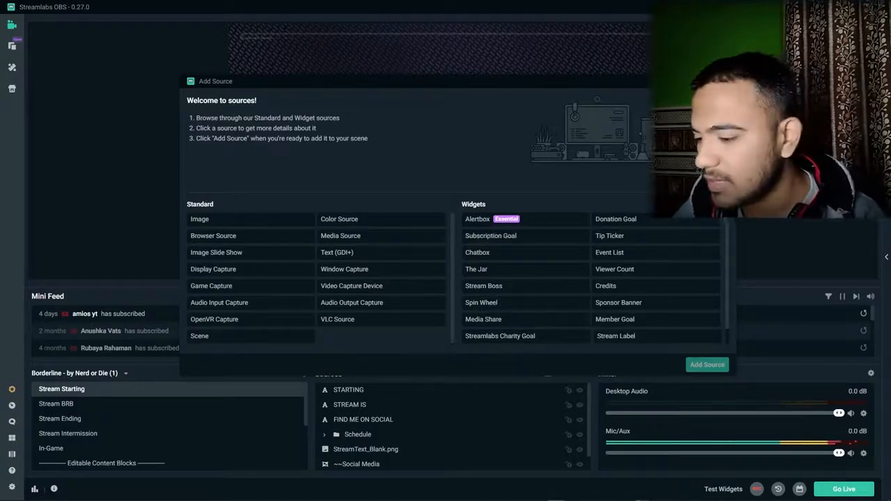
{"action": "left_click", "coordinate": [725, 81]}
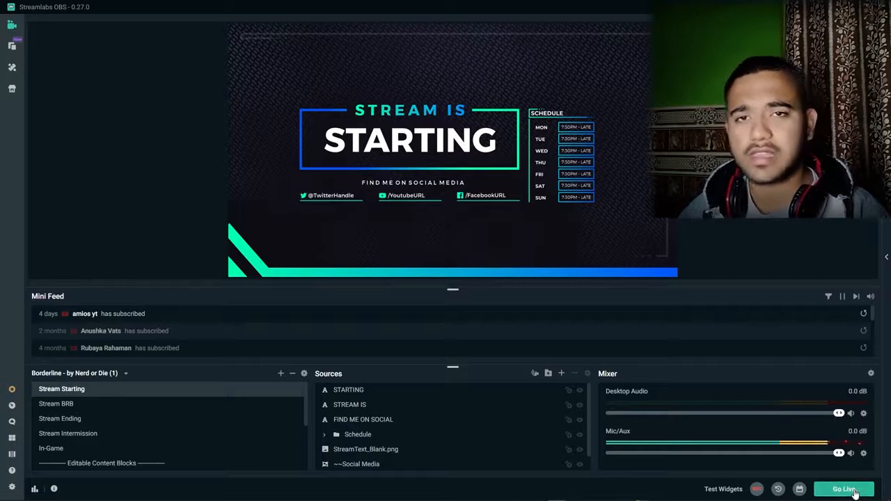
{"action": "mouse_move", "coordinate": [851, 500]}
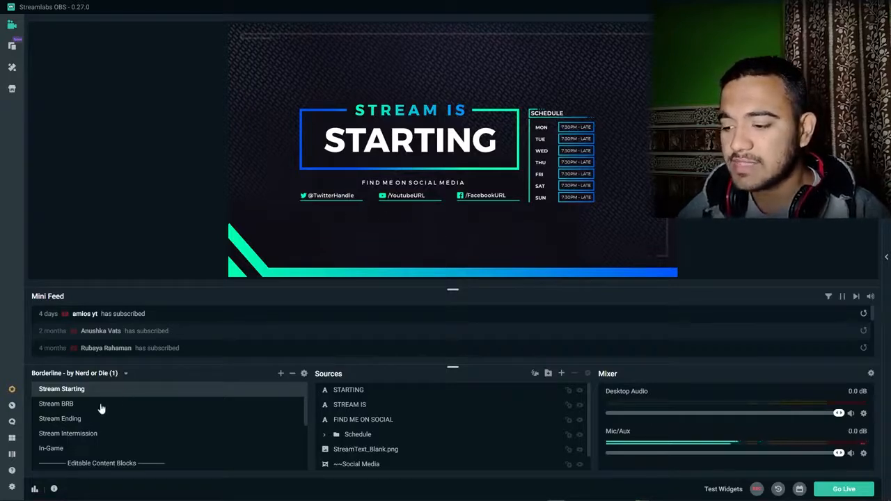
- Switch through the Stream BRB, Ending, Intermission, Starting and In-Game scenes to examine each layout and the In-Game sources
{"action": "left_click", "coordinate": [63, 410]}
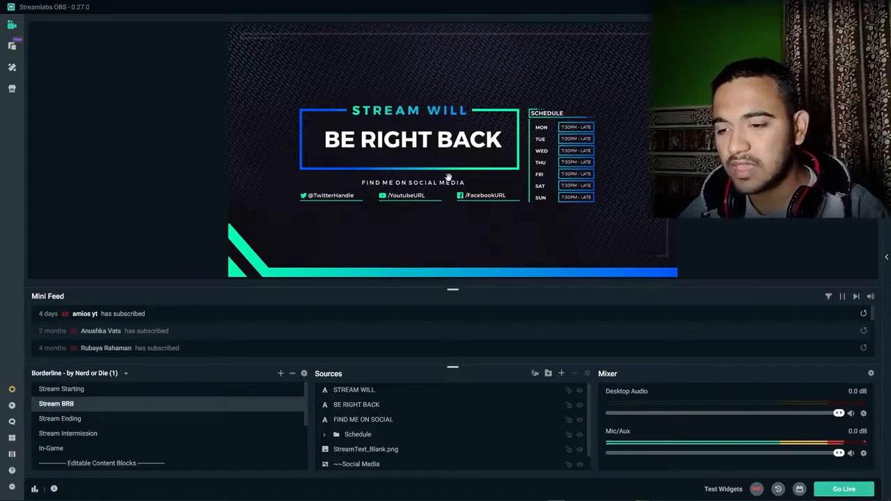
{"action": "left_click", "coordinate": [78, 420]}
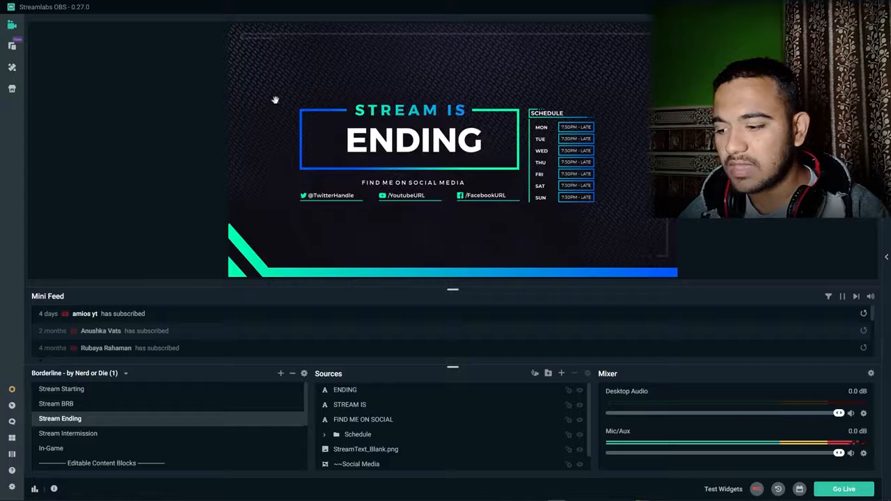
{"action": "left_click", "coordinate": [82, 435]}
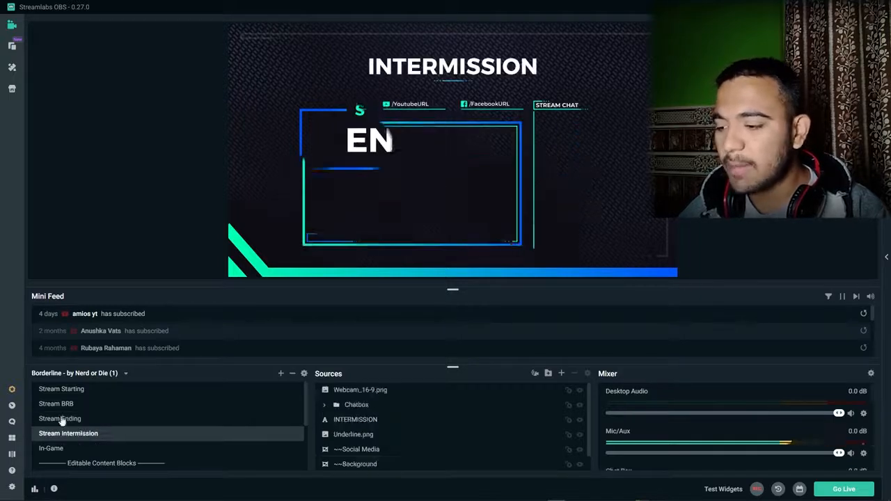
{"action": "left_click", "coordinate": [61, 389]}
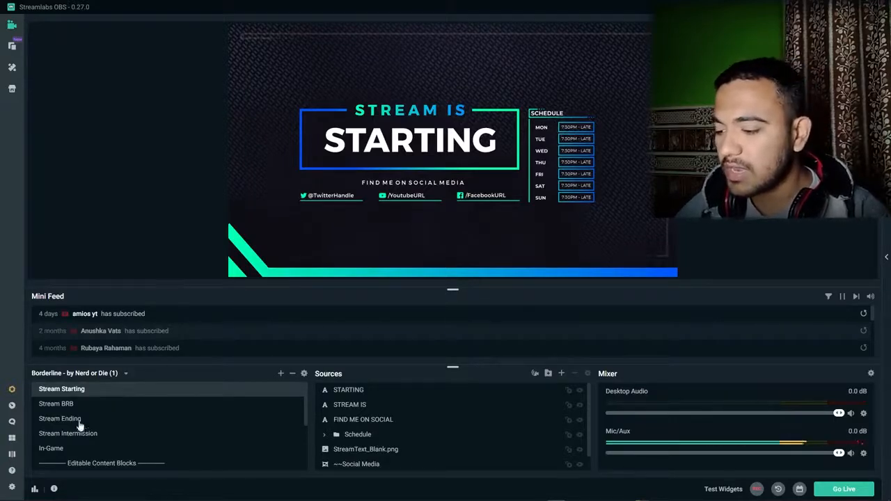
{"action": "left_click", "coordinate": [62, 453]}
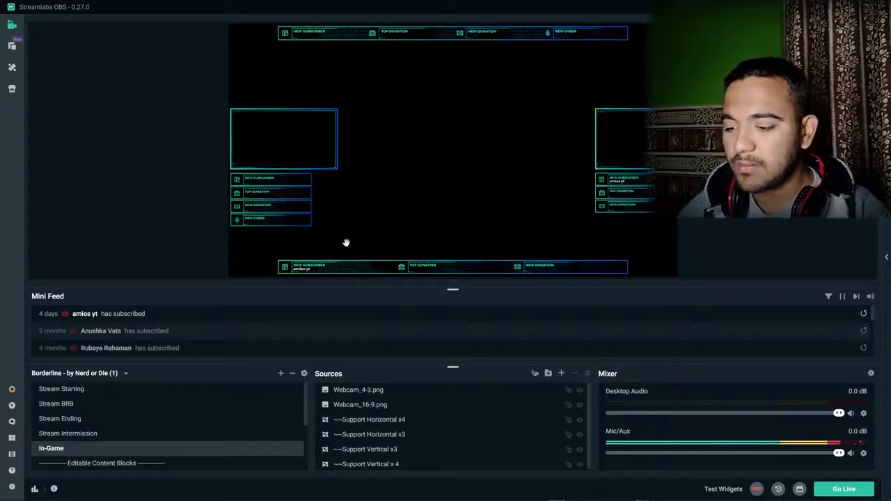
{"action": "scroll", "coordinate": [70, 421], "scroll_direction": "down", "scroll_amount": 3}
{"action": "scroll", "coordinate": [96, 414], "scroll_direction": "up", "scroll_amount": 3}
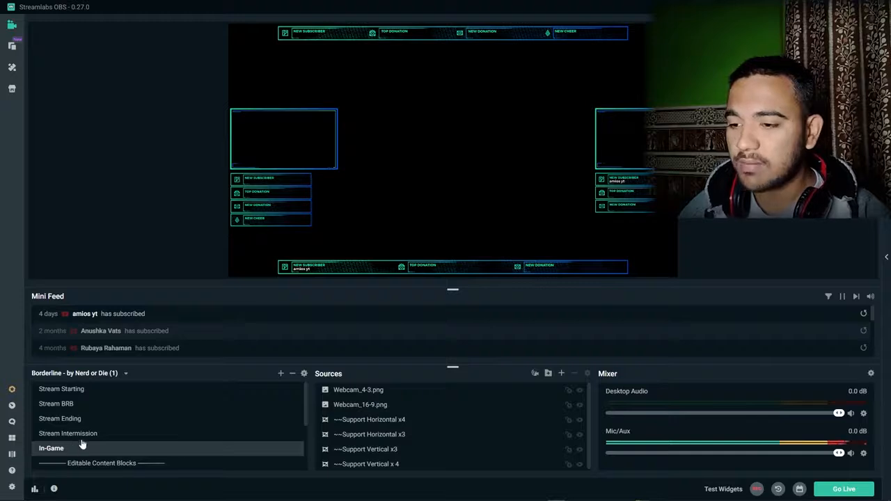
{"action": "scroll", "coordinate": [374, 419], "scroll_direction": "down", "scroll_amount": 2}
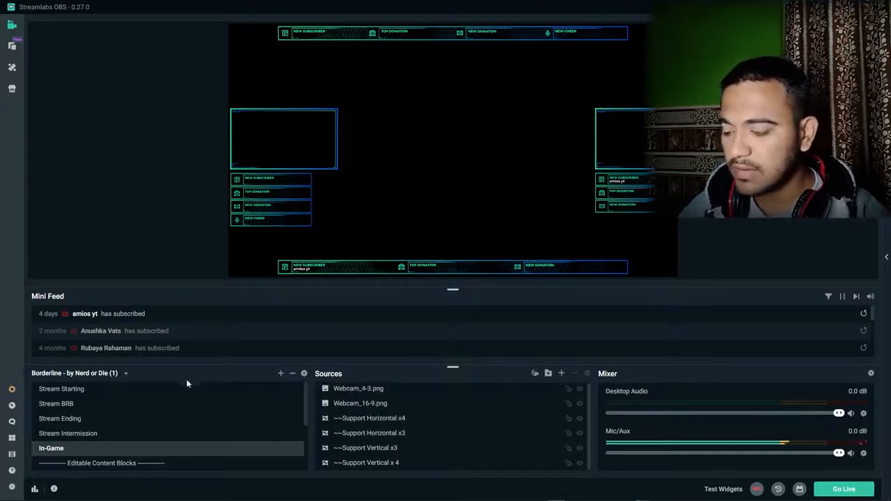
{"action": "left_click", "coordinate": [69, 434]}
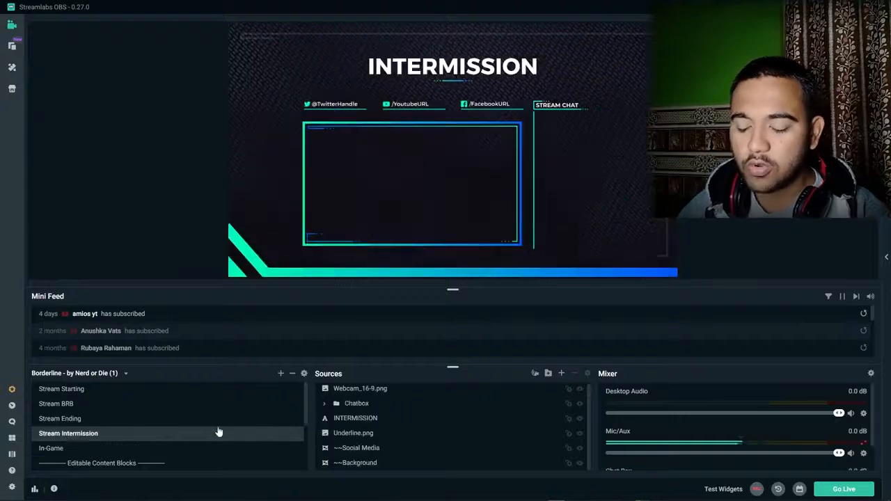
- Add a new Game Capture source to the In-Game scene, keeping the name Game Capture
{"action": "left_click", "coordinate": [119, 451]}
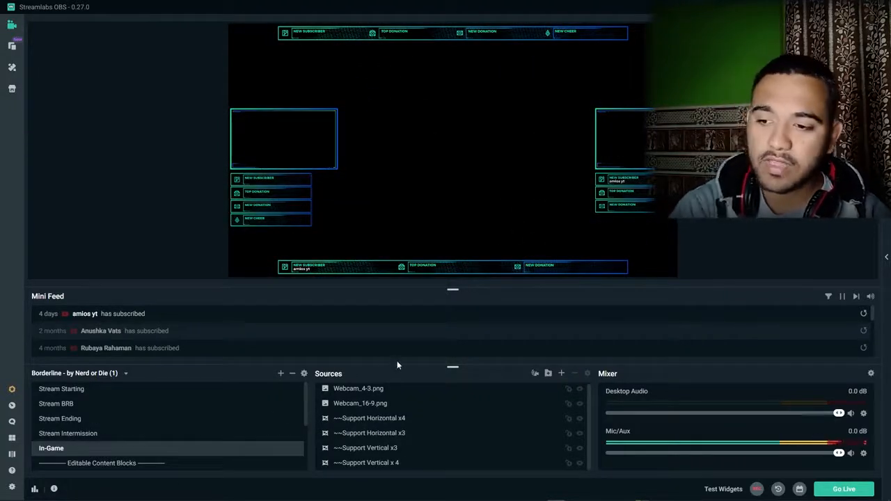
{"action": "left_click", "coordinate": [561, 374]}
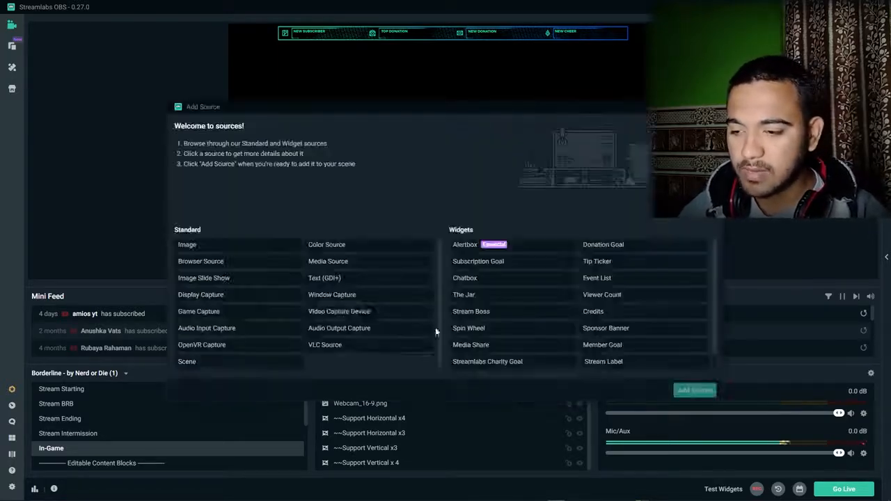
{"action": "left_click", "coordinate": [207, 312]}
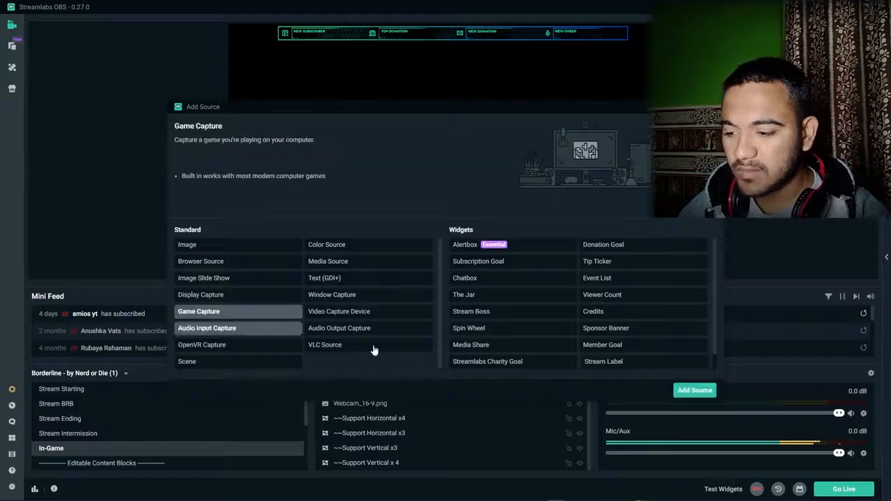
{"action": "left_click", "coordinate": [689, 390]}
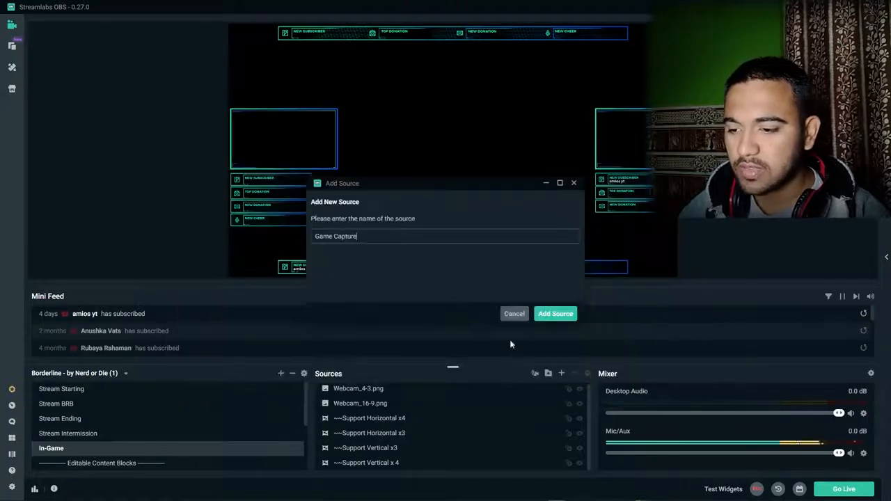
{"action": "left_click", "coordinate": [547, 314]}
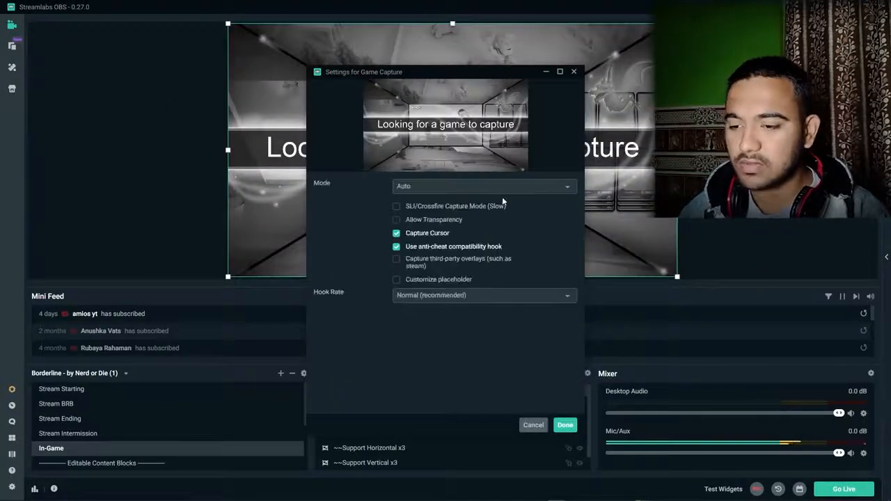
- Set the Game Capture mode to Capture specific window, with [GettingOverIt.exe]: Getting Over It as the window, and finish its settings
{"action": "left_click", "coordinate": [500, 188]}
{"action": "left_click", "coordinate": [432, 236]}
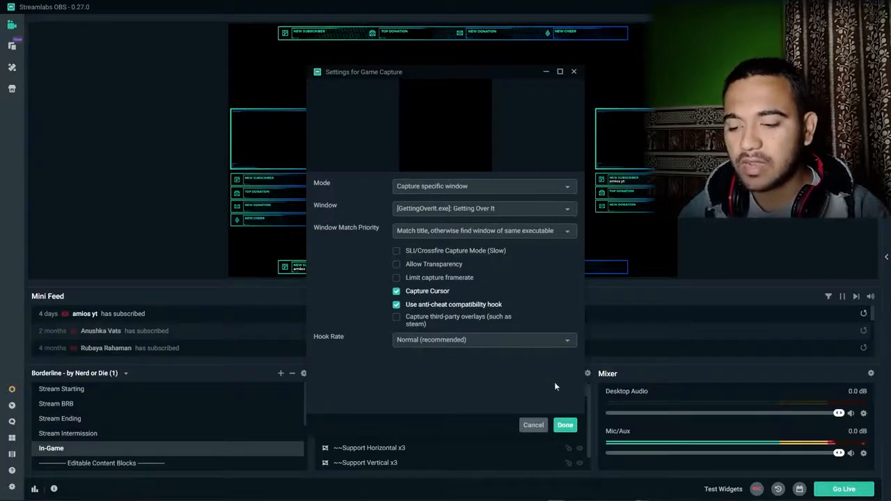
{"action": "key", "text": "alt+Tab"}
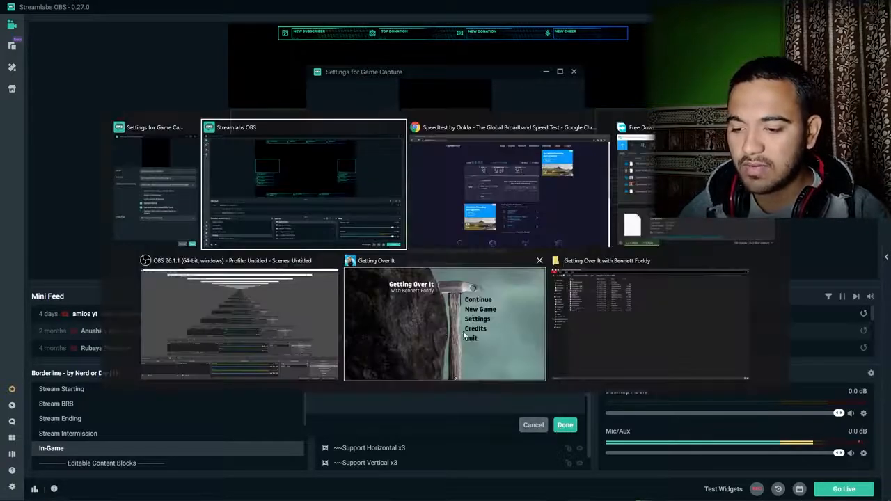
{"action": "left_click", "coordinate": [187, 215]}
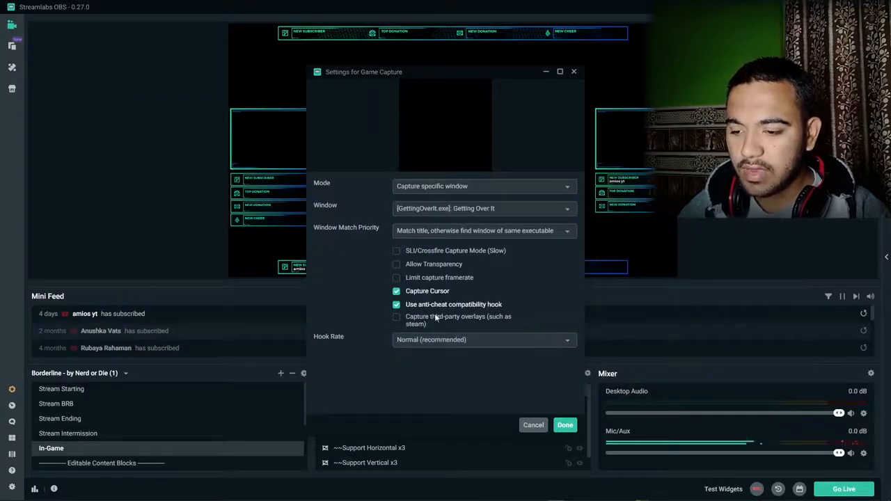
{"action": "left_click", "coordinate": [565, 425]}
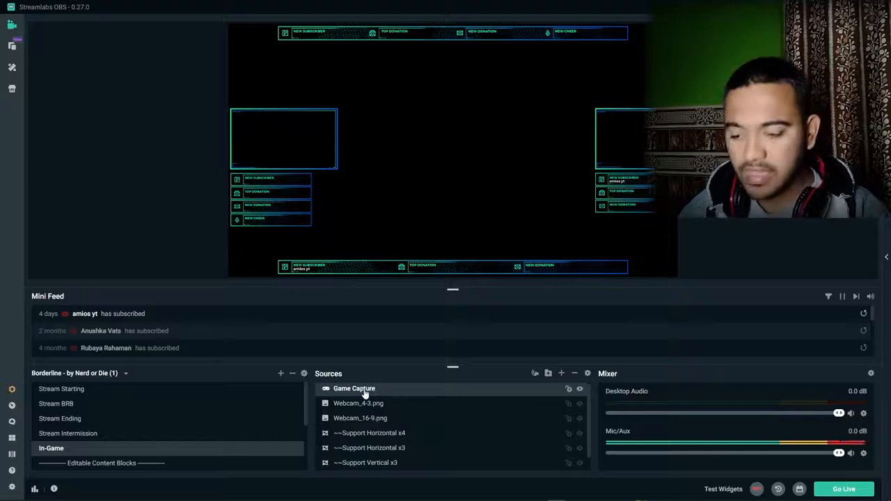
- Switch to the Getting Over It game window so it can be captured, and return to Streamlabs OBS
{"action": "key", "text": "alt+Tab"}
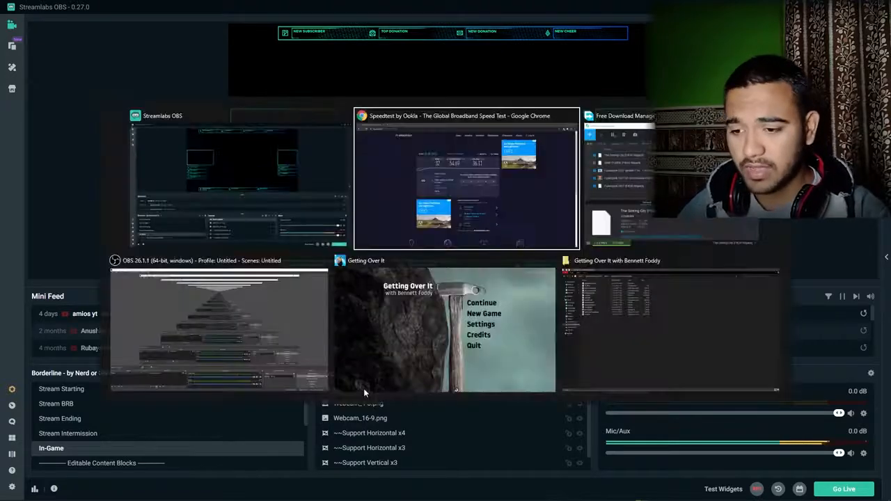
{"action": "left_click", "coordinate": [392, 390]}
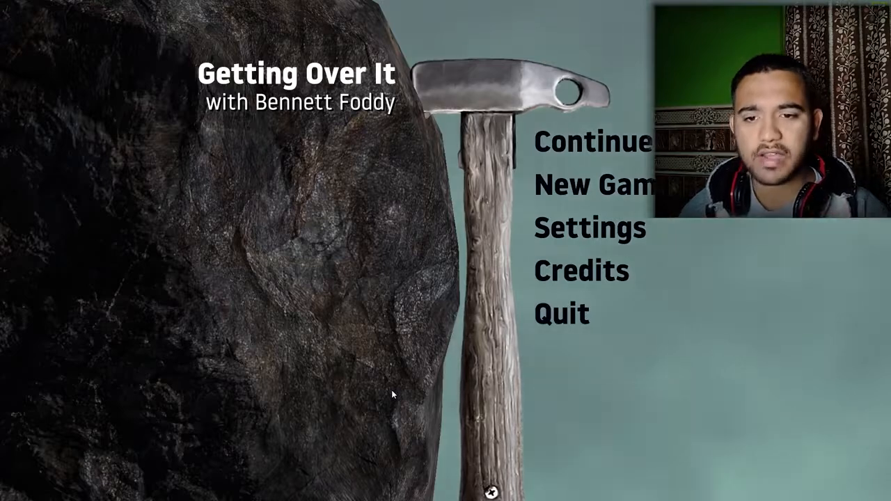
{"action": "key", "text": "alt+Tab"}
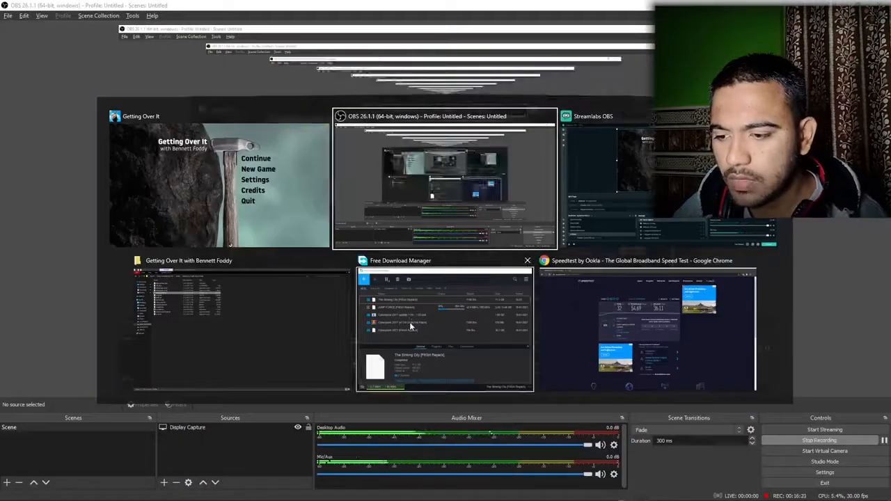
{"action": "key", "text": "Tab"}
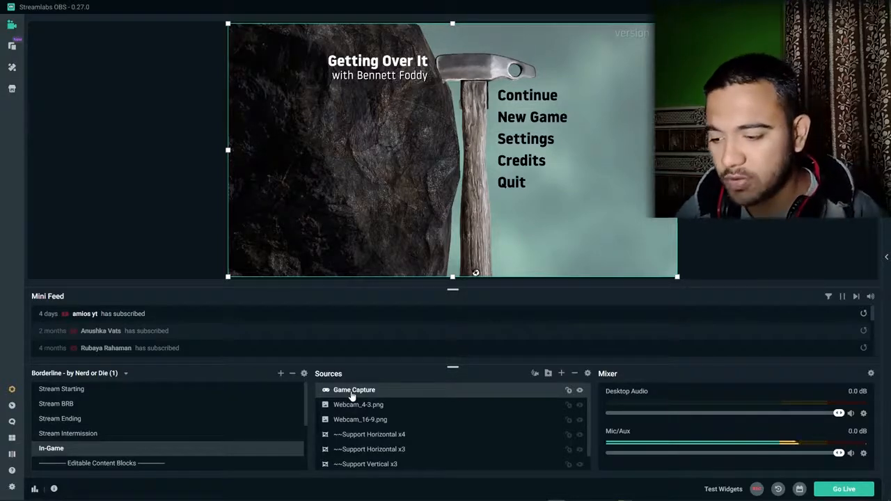
- Move the Game Capture source below the webcam frames and support overlays in the In-Game source order
{"action": "mouse_move", "coordinate": [359, 481]}
{"action": "left_mouse_down"}
{"action": "mouse_move", "coordinate": [374, 441]}
{"action": "mouse_move", "coordinate": [372, 472]}
{"action": "left_mouse_up"}
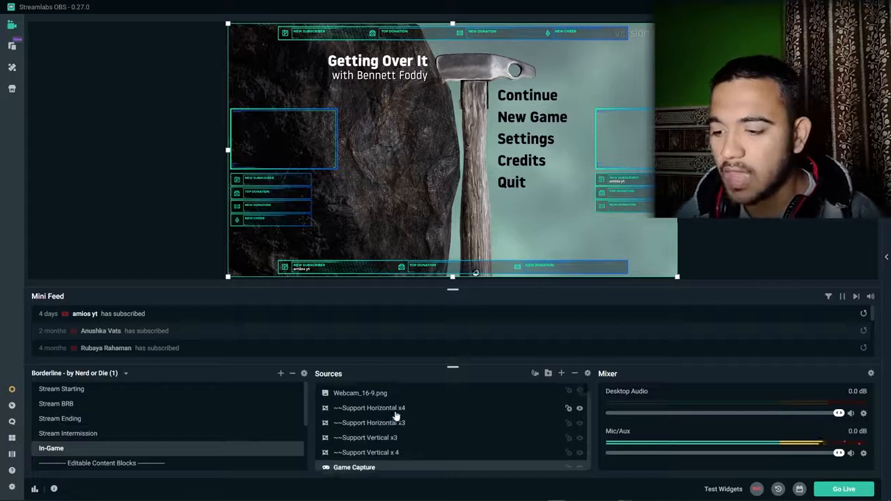
{"action": "scroll", "coordinate": [403, 418], "scroll_direction": "up", "scroll_amount": 1}
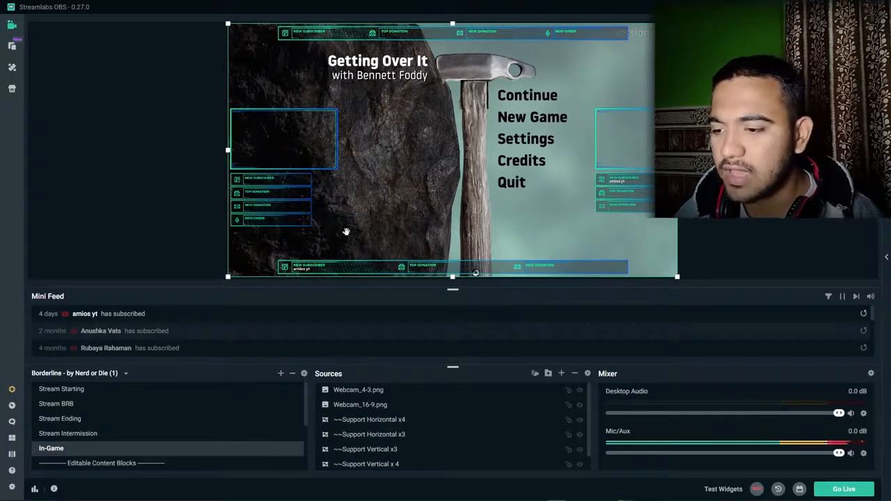
- Add a Video Capture Device source to the In-Game scene under its default name, using the USB2.0 HD UVC WebCam device
{"action": "left_click", "coordinate": [562, 376]}
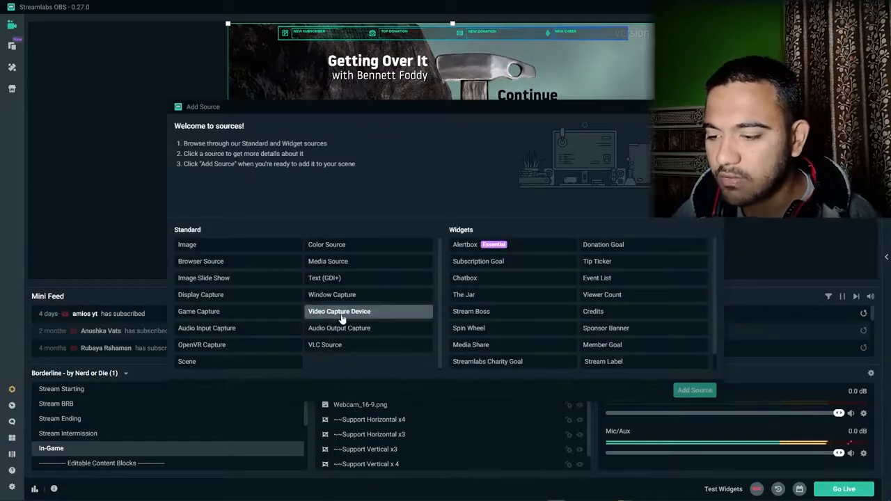
{"action": "left_click", "coordinate": [341, 313]}
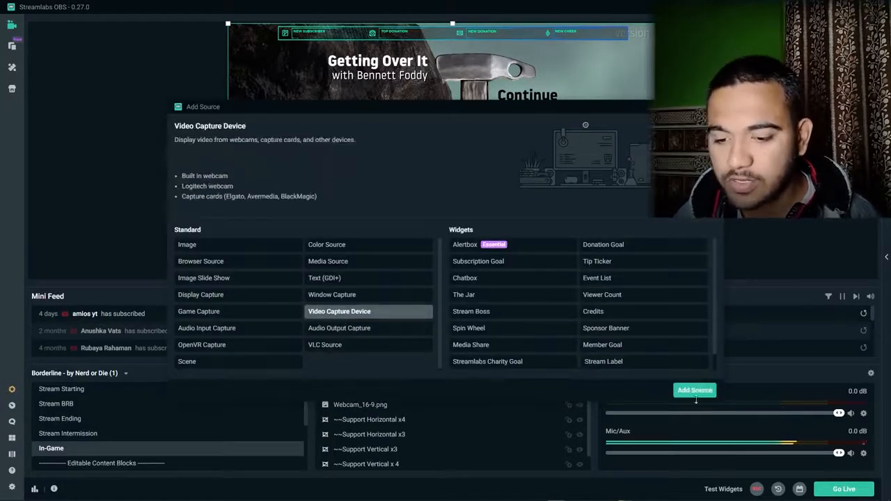
{"action": "left_click", "coordinate": [694, 389]}
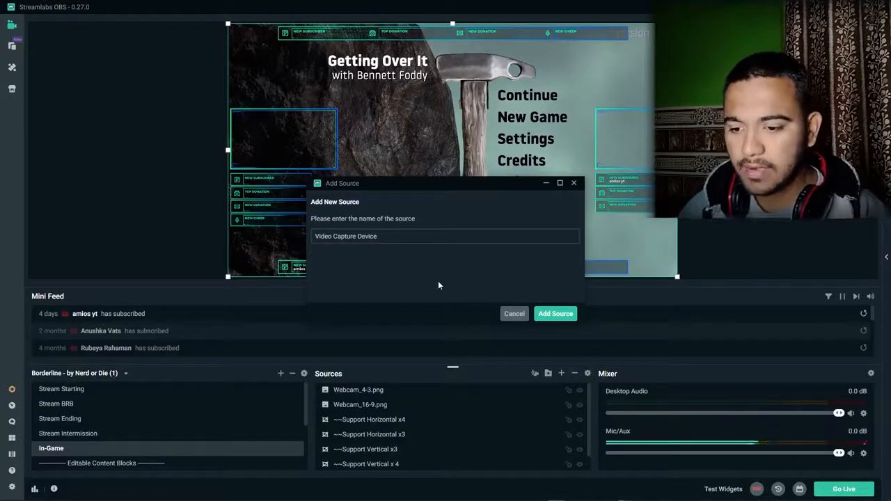
{"action": "left_click", "coordinate": [555, 314]}
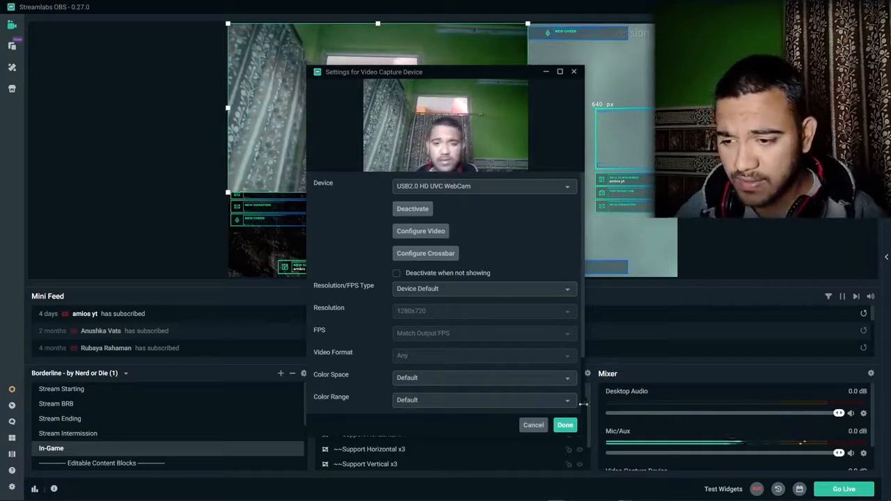
{"action": "left_click", "coordinate": [566, 425]}
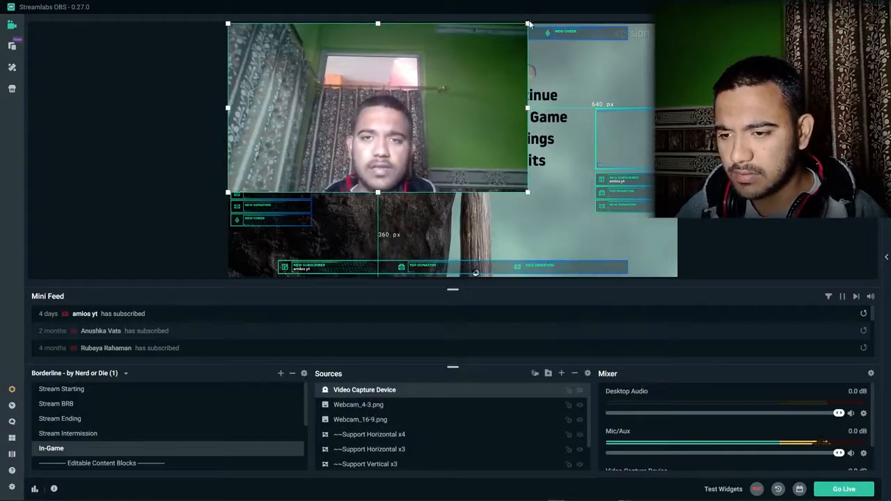
- Shrink the webcam video and position it to fill the 16:9 webcam frame above the four-row support overlay
{"action": "left_click_drag", "start_coordinate": [526, 23], "coordinate": [114, 136]}
{"action": "left_click_drag", "start_coordinate": [272, 160], "coordinate": [276, 138]}
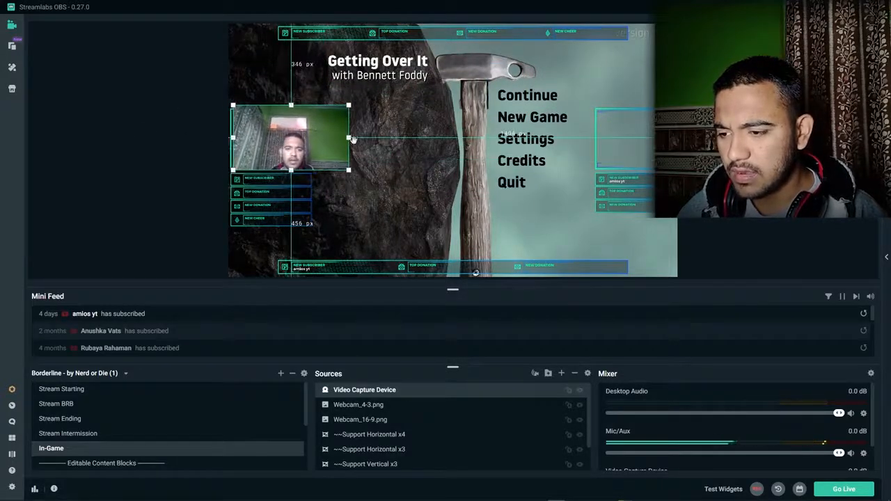
{"action": "left_click_drag", "start_coordinate": [350, 137], "coordinate": [319, 151]}
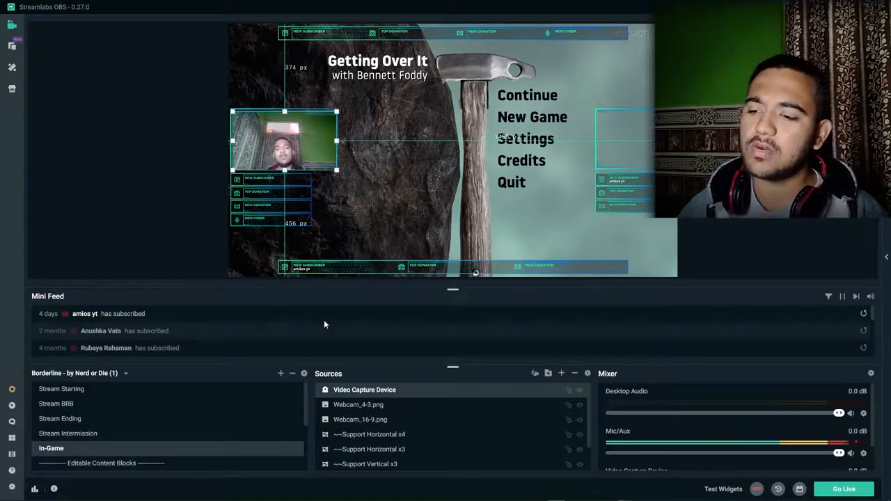
- Flip the Video Capture Device source horizontally within its webcam frame
{"action": "right_click", "coordinate": [313, 140]}
{"action": "mouse_move", "coordinate": [344, 208]}
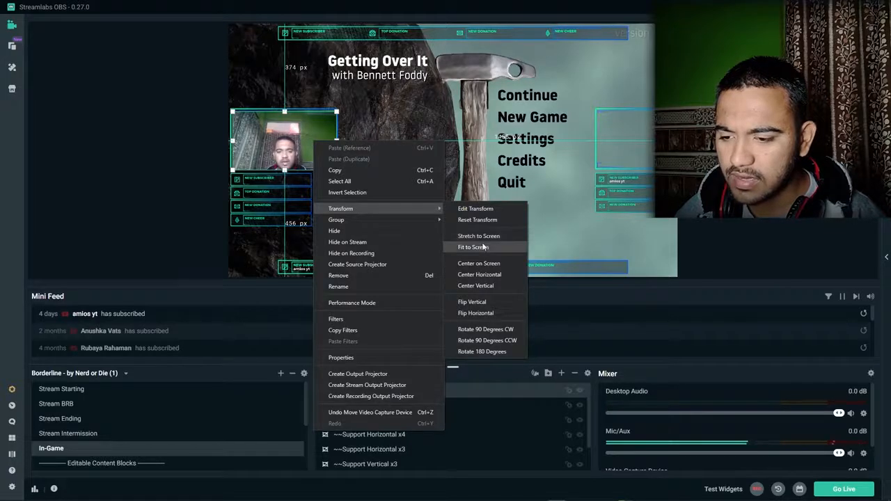
{"action": "left_click", "coordinate": [481, 313]}
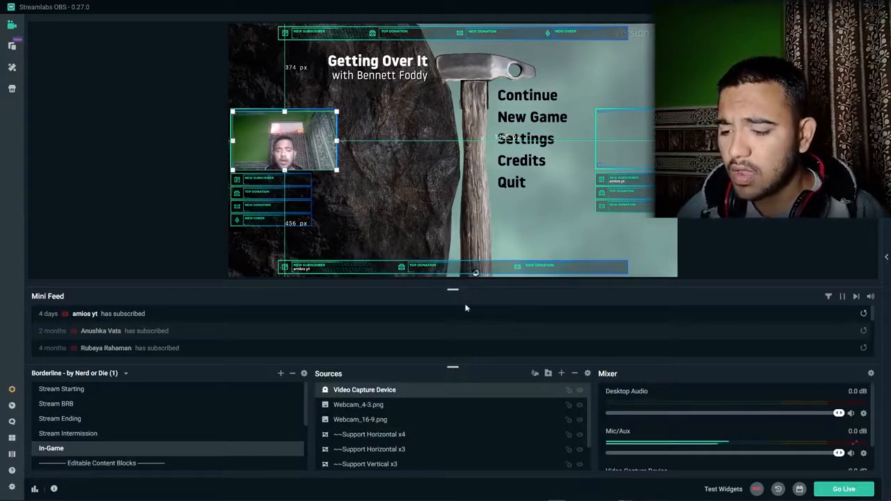
{"action": "left_click_drag", "start_coordinate": [303, 155], "coordinate": [303, 154]}
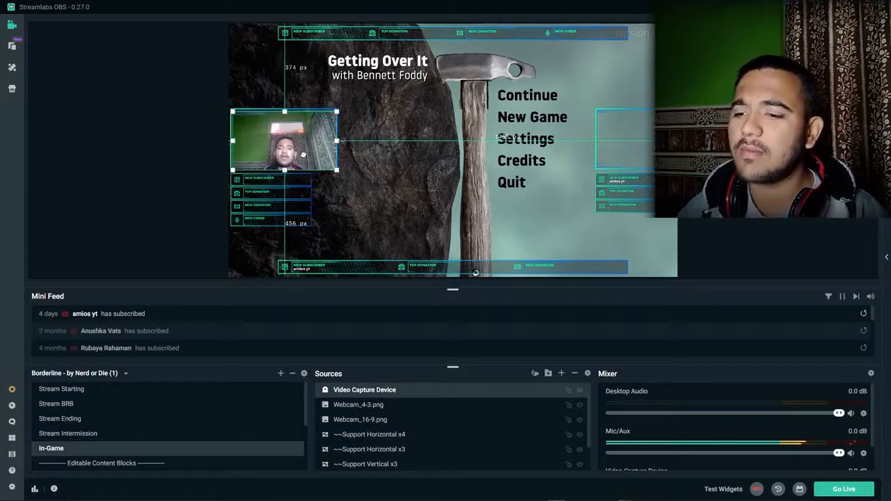
- Remove the Webcam_4-3.png frame and the ~~Support Vertical x3 overlay from the In-Game scene
{"action": "left_click", "coordinate": [637, 140]}
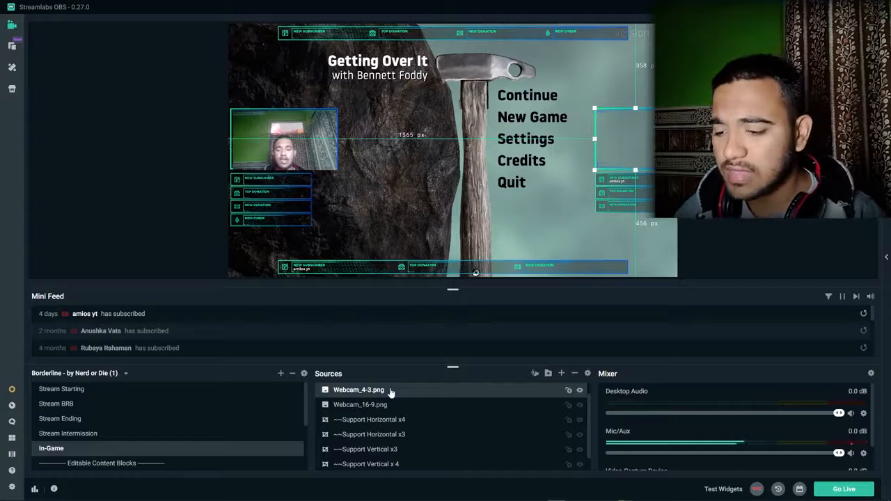
{"action": "key", "text": "Delete"}
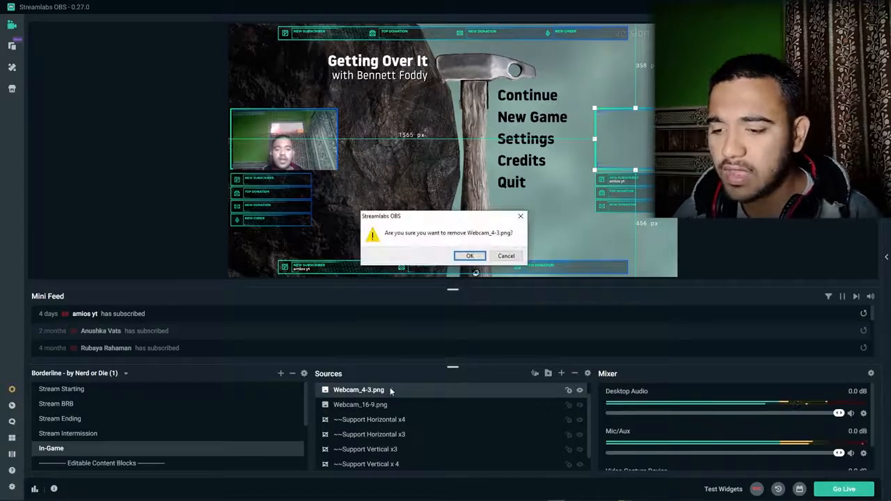
{"action": "left_click", "coordinate": [468, 257]}
{"action": "left_click", "coordinate": [612, 191]}
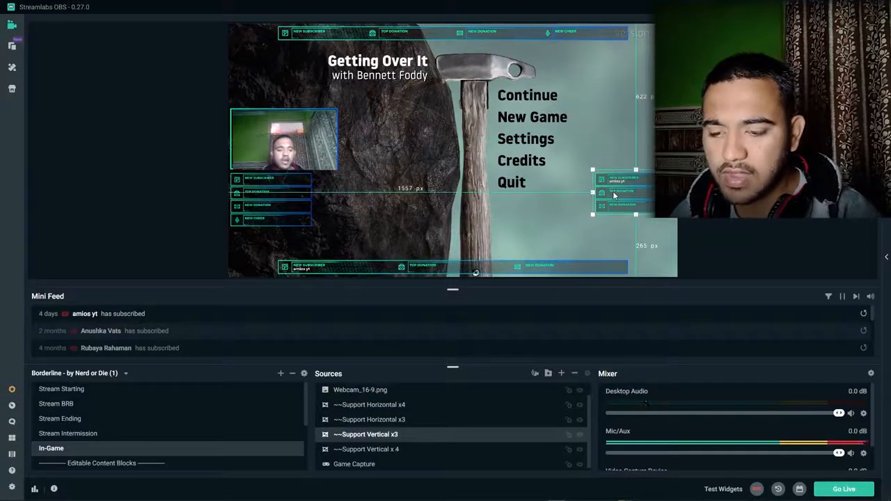
{"action": "key", "text": "Delete"}
{"action": "key", "text": "Return"}
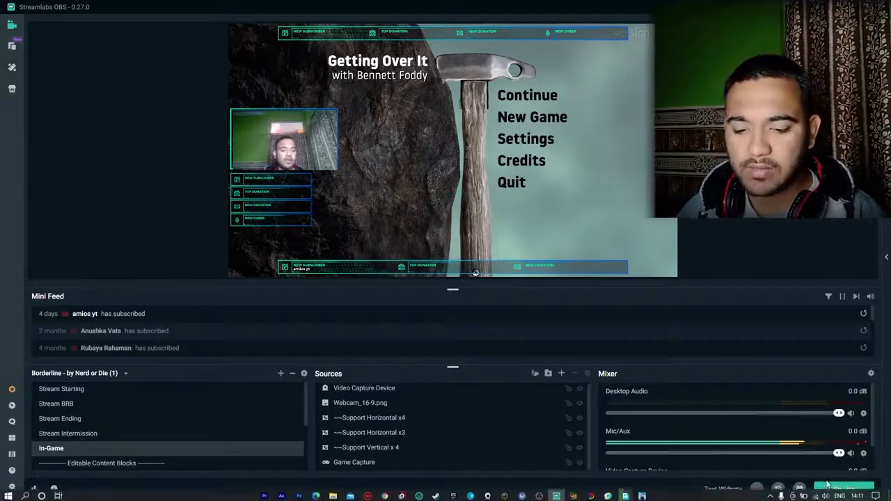
- Preview the Stream Starting, Stream BRB and Stream Intermission scenes, and return to the In-Game scene
{"action": "left_click", "coordinate": [78, 388]}
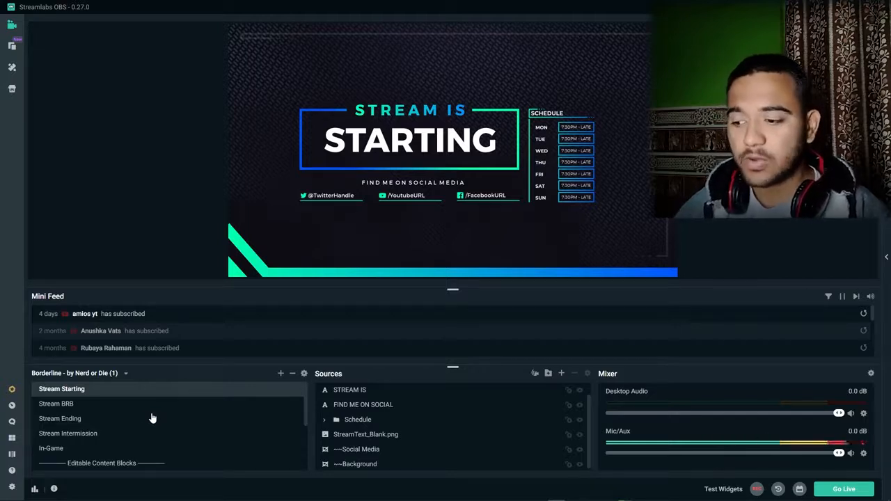
{"action": "left_click", "coordinate": [104, 407]}
{"action": "left_click", "coordinate": [102, 394]}
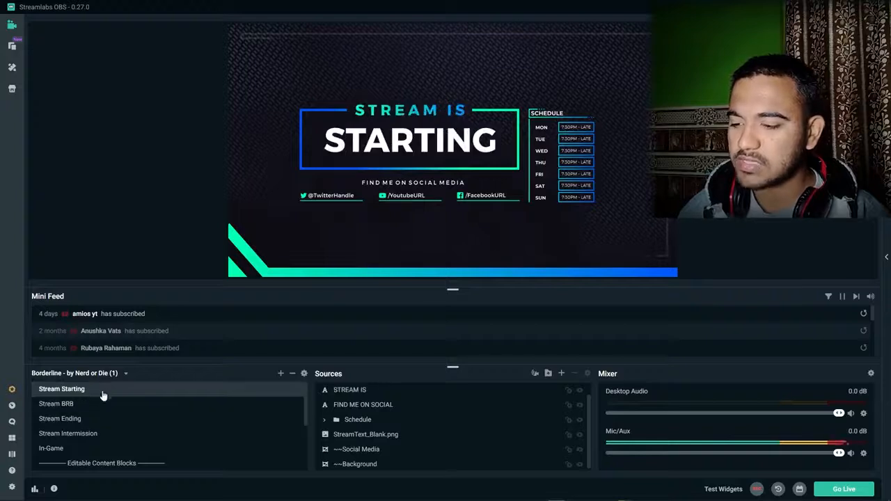
{"action": "left_click", "coordinate": [88, 434]}
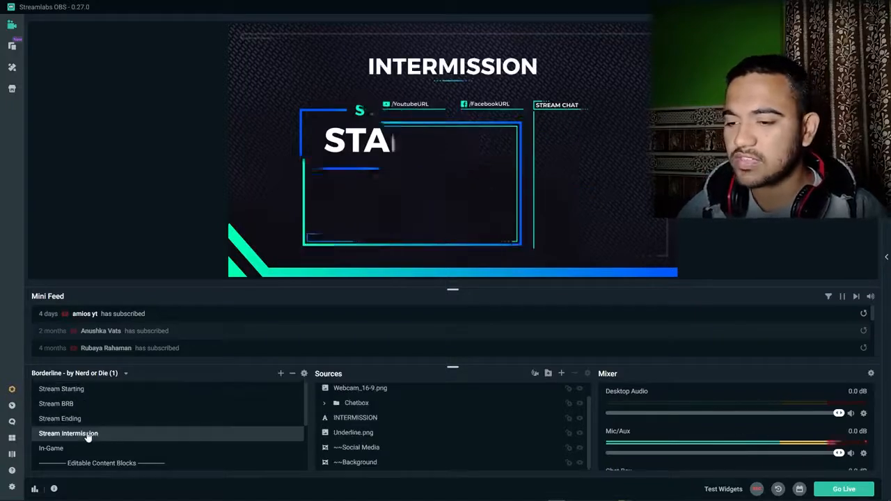
{"action": "left_click", "coordinate": [66, 447]}
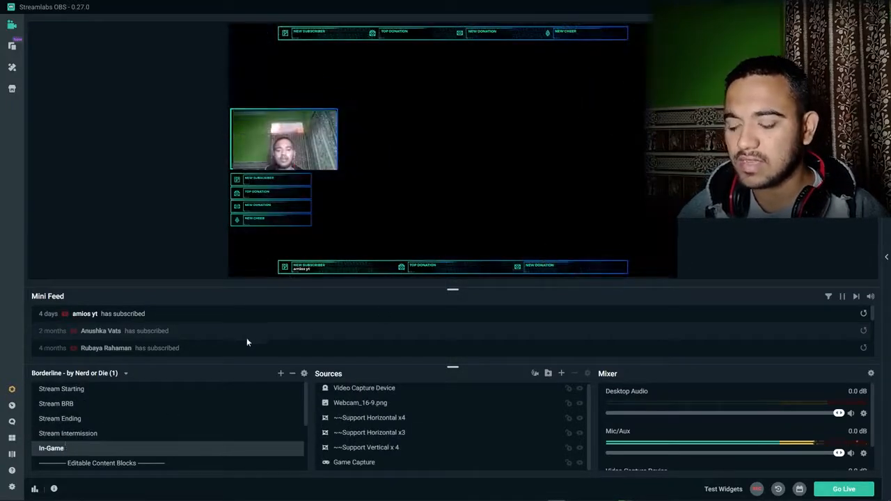
- Switch to the Getting Over It game window and back to Streamlabs OBS to check the game capture in the In-Game scene
{"action": "key", "text": "alt+Tab"}
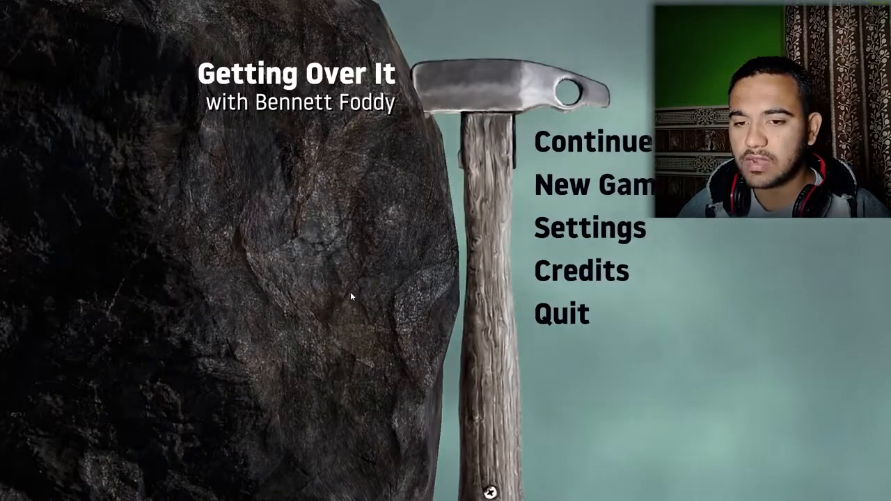
{"action": "key", "text": "alt+Tab"}
{"action": "key", "text": "alt+Tab"}
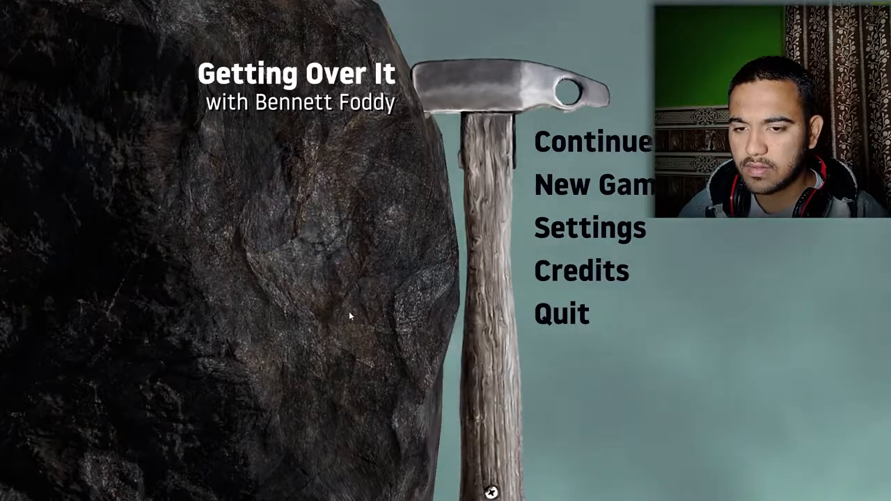
{"action": "key", "text": "alt+Tab"}
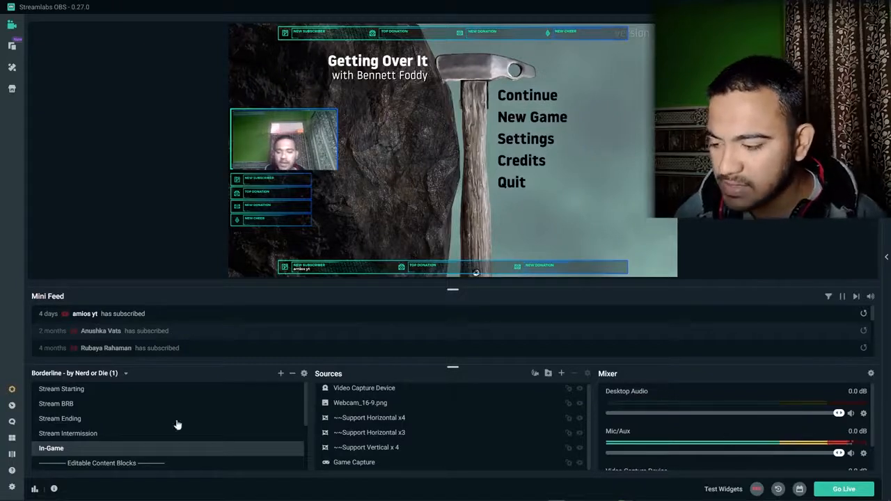
{"action": "scroll", "coordinate": [146, 446], "scroll_direction": "down", "scroll_amount": 3}
{"action": "scroll", "coordinate": [98, 434], "scroll_direction": "up", "scroll_amount": 3}
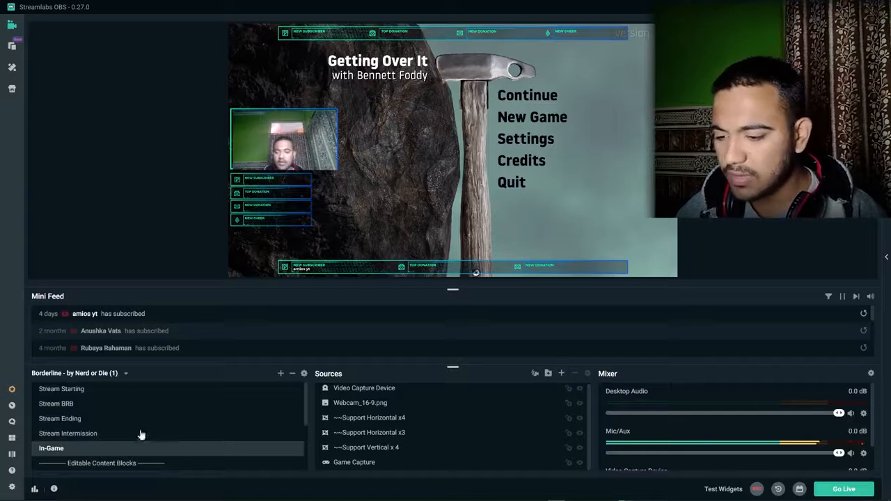
- Add an Alertbox widget with default name and settings to the In-Game scene and place it in the canvas's upper-right corner
{"action": "left_click", "coordinate": [561, 375]}
{"action": "left_click", "coordinate": [480, 244]}
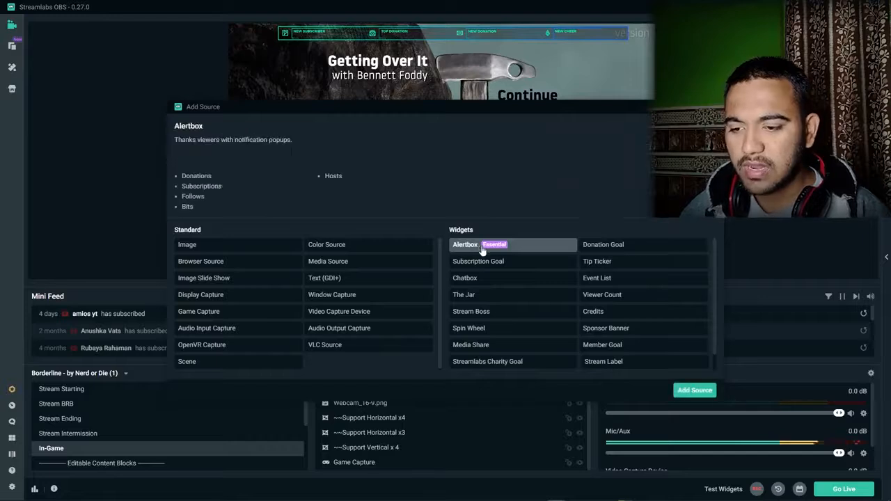
{"action": "left_click", "coordinate": [695, 390]}
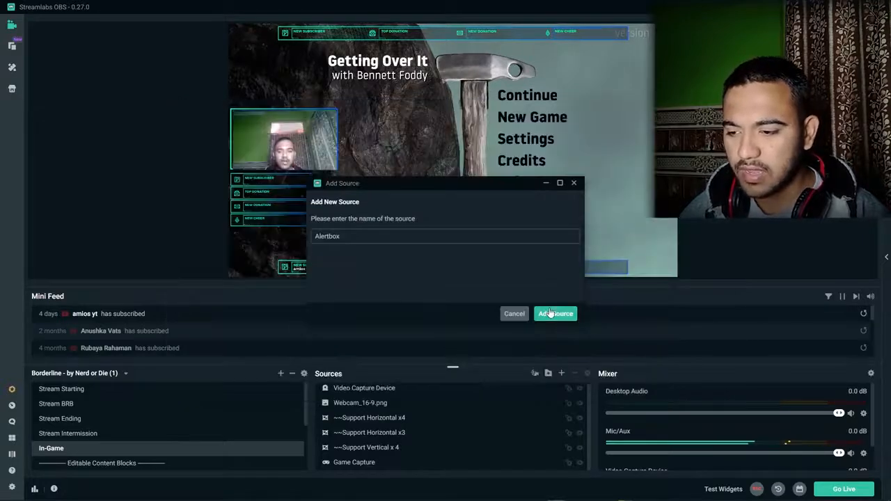
{"action": "left_click", "coordinate": [546, 314]}
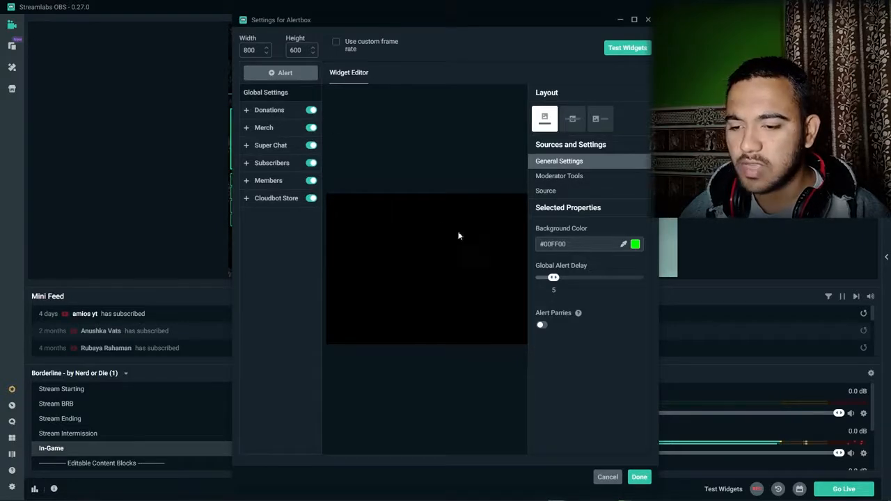
{"action": "left_click", "coordinate": [638, 478]}
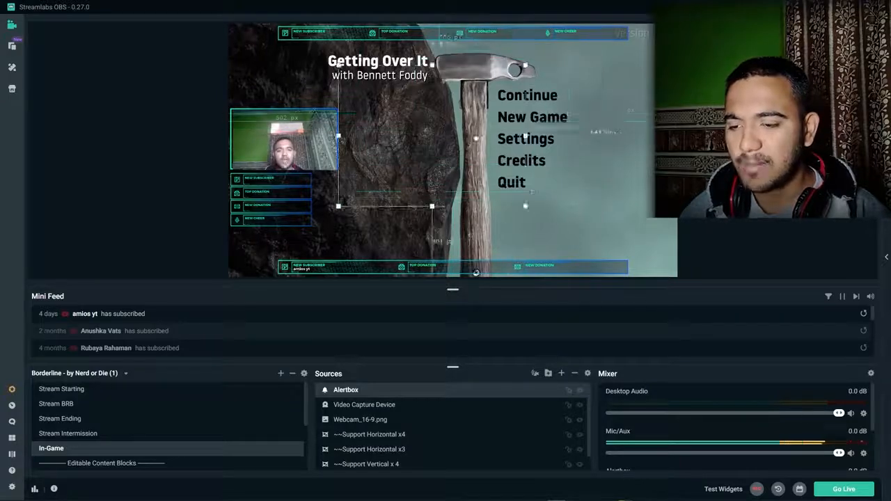
{"action": "left_click_drag", "start_coordinate": [475, 137], "coordinate": [606, 90]}
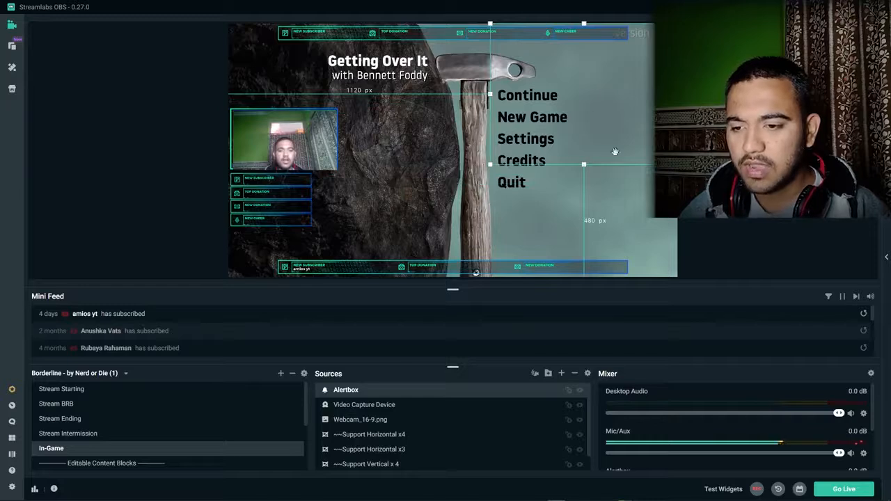
- Test the Alertbox with sample Super Chat, Donation, Membership and Subscriber alerts
{"action": "left_click", "coordinate": [724, 490]}
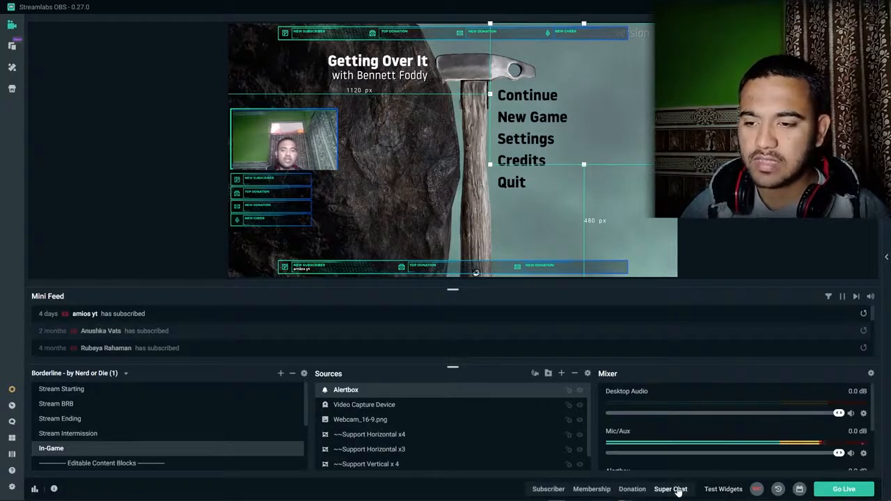
{"action": "left_click", "coordinate": [675, 490]}
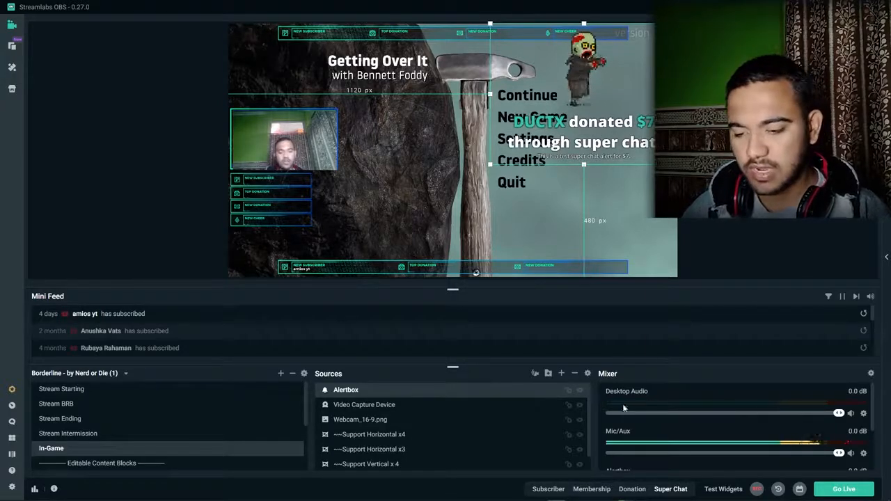
{"action": "left_click", "coordinate": [632, 489]}
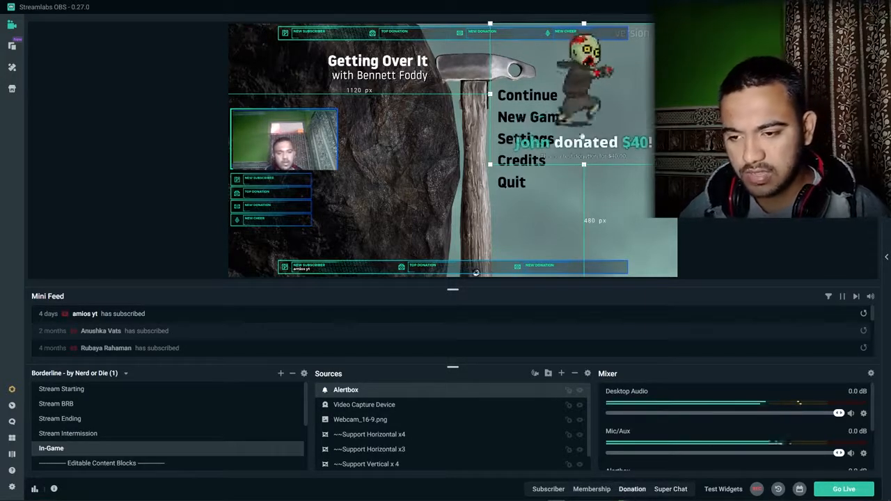
{"action": "left_click", "coordinate": [586, 490]}
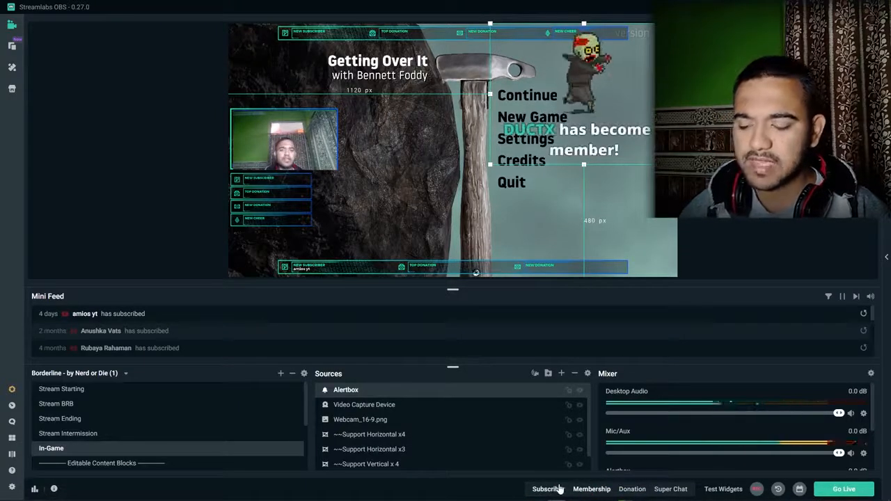
{"action": "left_click", "coordinate": [549, 489]}
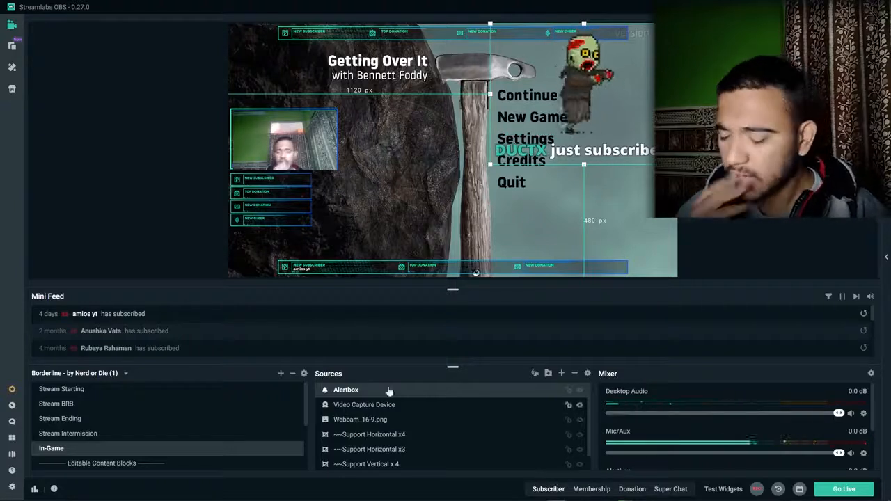
- Add a Subscription Goal widget with the default name to the In-Game scene
{"action": "left_click", "coordinate": [561, 373]}
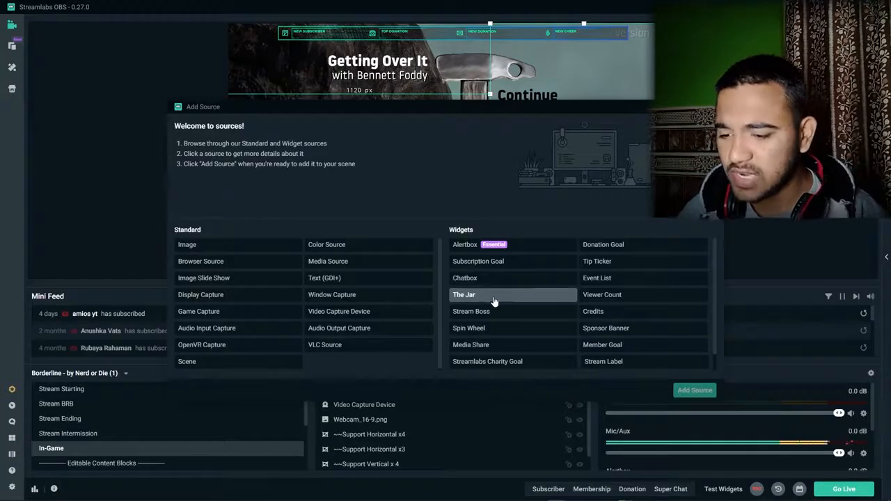
{"action": "left_click", "coordinate": [493, 264]}
{"action": "left_click", "coordinate": [677, 391]}
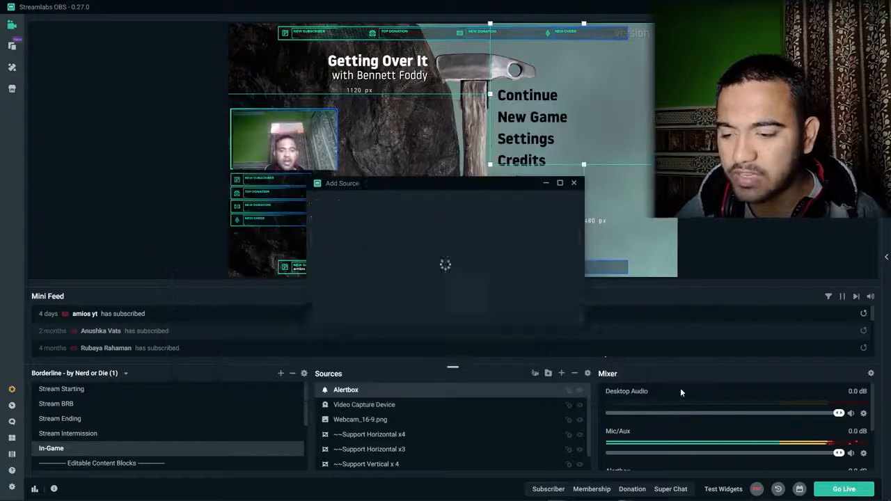
{"action": "left_click", "coordinate": [539, 312]}
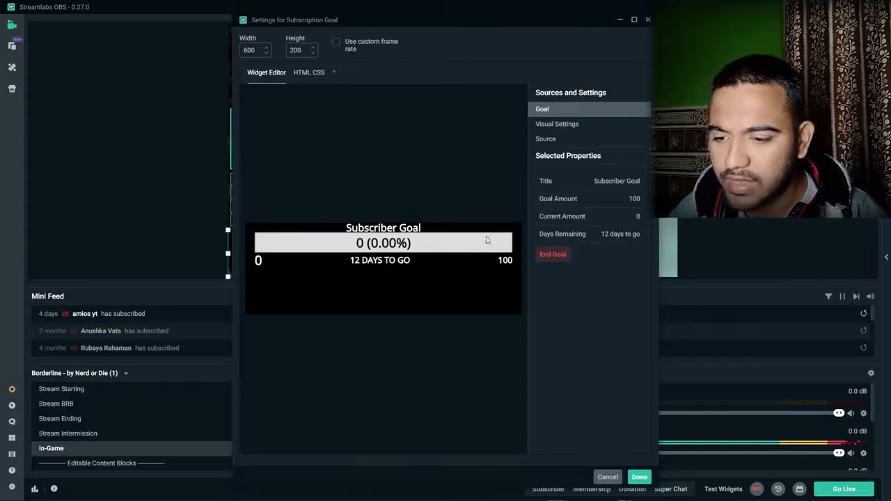
- End the existing subscriber goal and title the new one "Suscriber"
{"action": "left_click", "coordinate": [553, 255]}
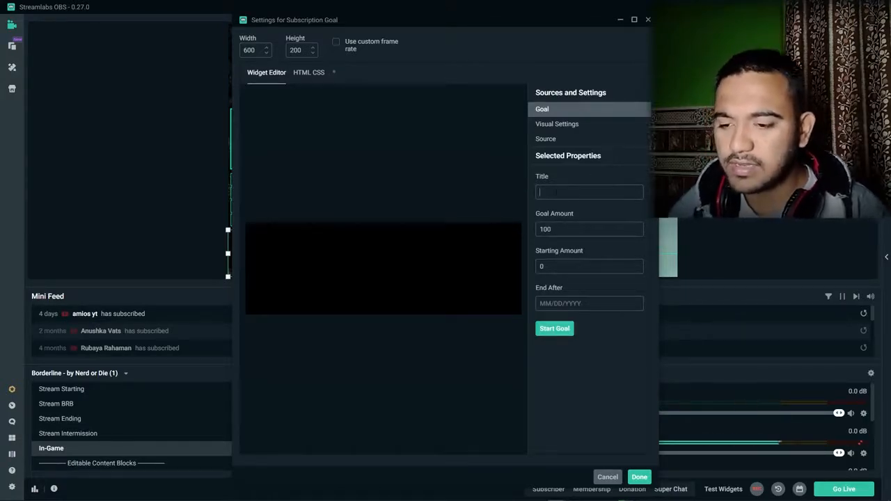
{"action": "left_click", "coordinate": [555, 192]}
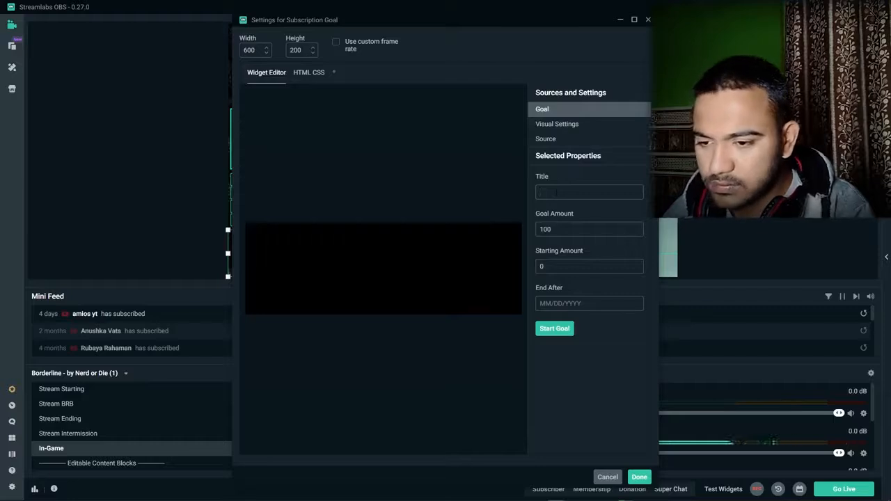
{"action": "type", "text": "Su"}
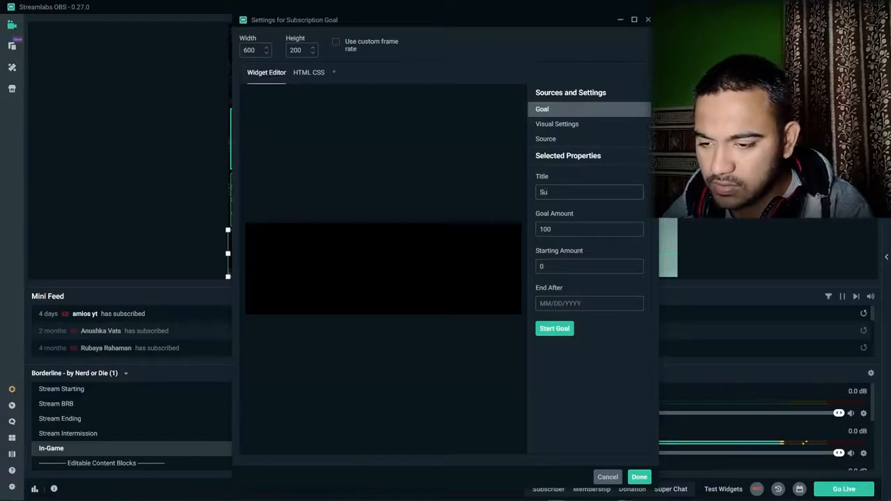
{"action": "type", "text": "bcriber"}
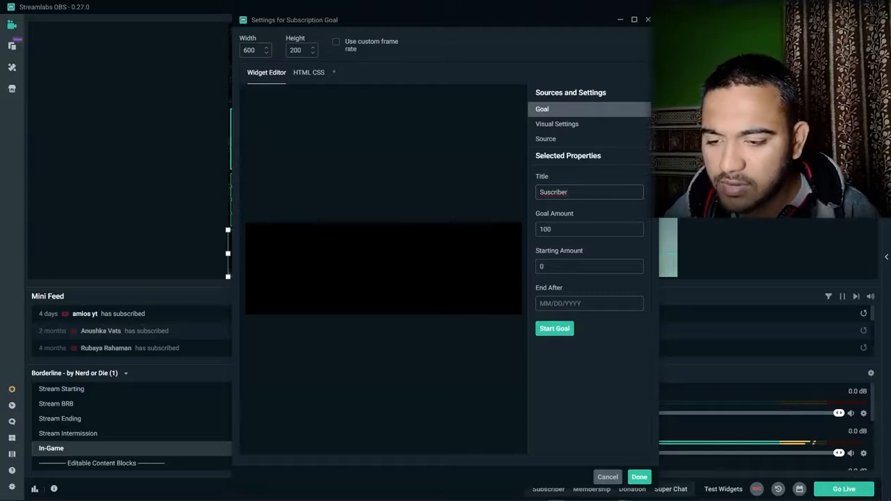
- Set the subscriber goal's end date to 01/30/2021 and start the goal
{"action": "left_click", "coordinate": [616, 309]}
{"action": "type", "text": "01"}
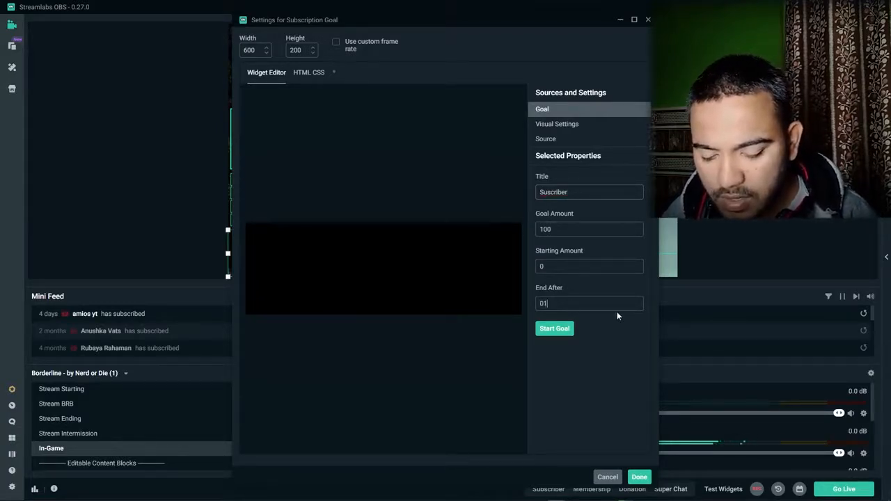
{"action": "type", "text": "1"}
{"action": "key", "text": "BackSpace"}
{"action": "key", "text": "BackSpace"}
{"action": "key", "text": "BackSpace"}
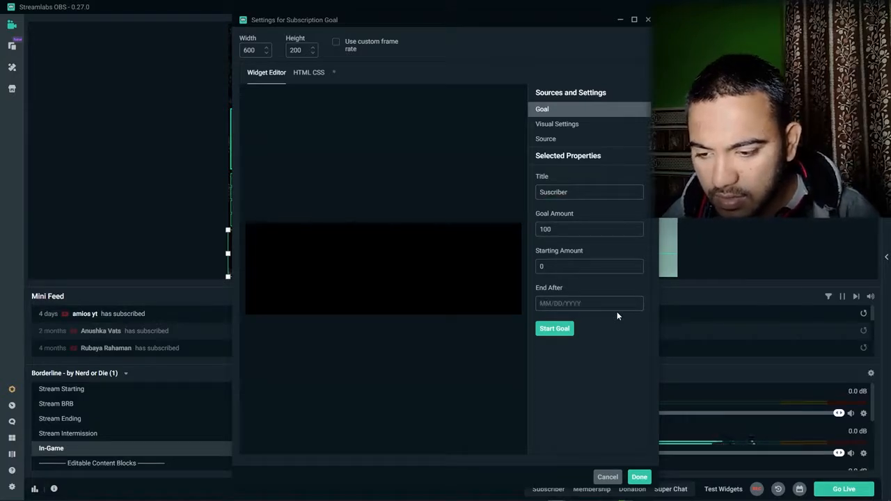
{"action": "type", "text": "01"}
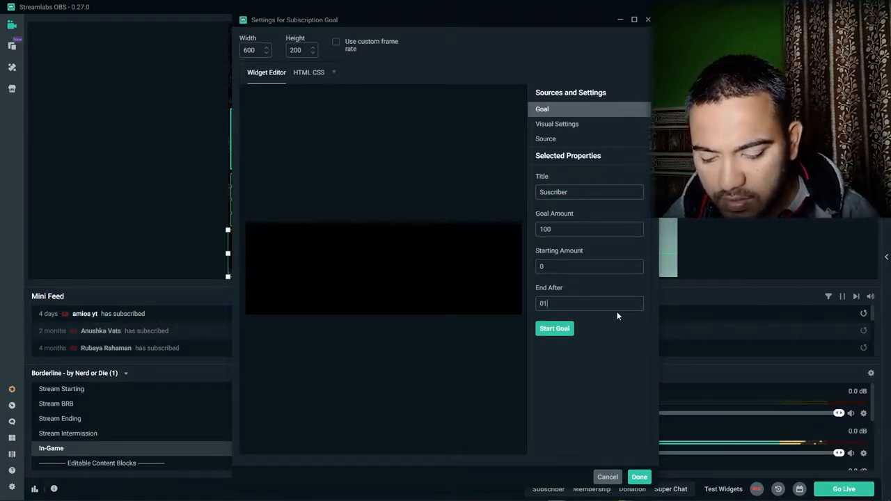
{"action": "type", "text": "/30/"}
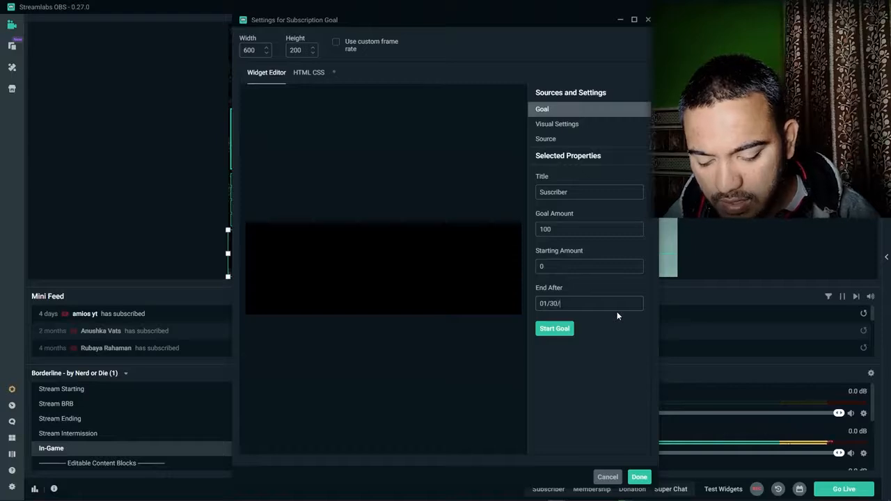
{"action": "type", "text": "2021"}
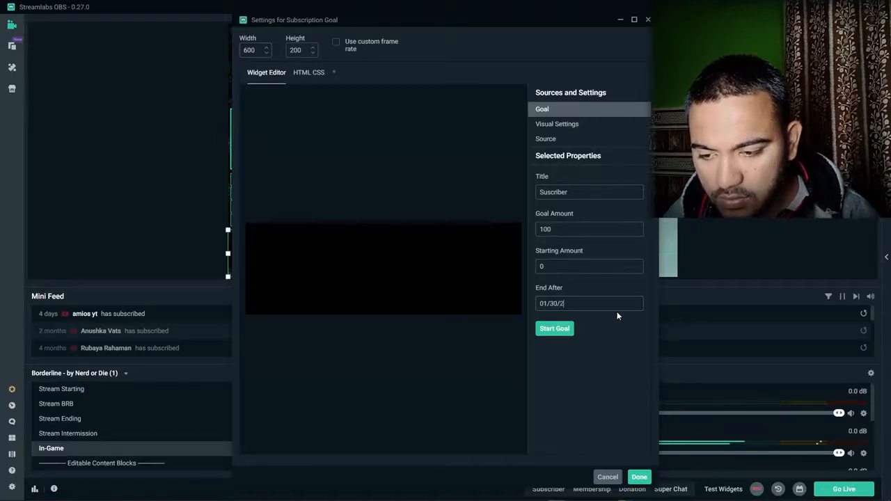
{"action": "left_click", "coordinate": [554, 330]}
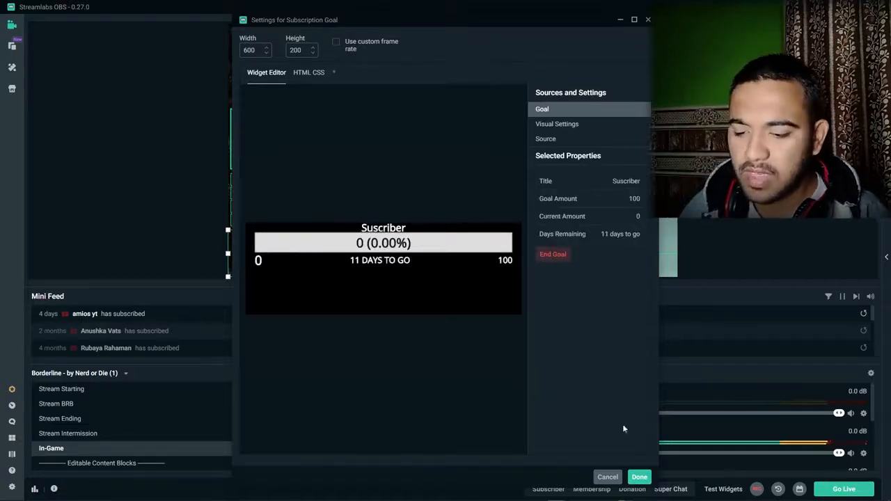
- Save the Subscription Goal settings and place the goal bar in the canvas's lower-left corner, below the webcam and support labels
{"action": "left_click", "coordinate": [639, 477]}
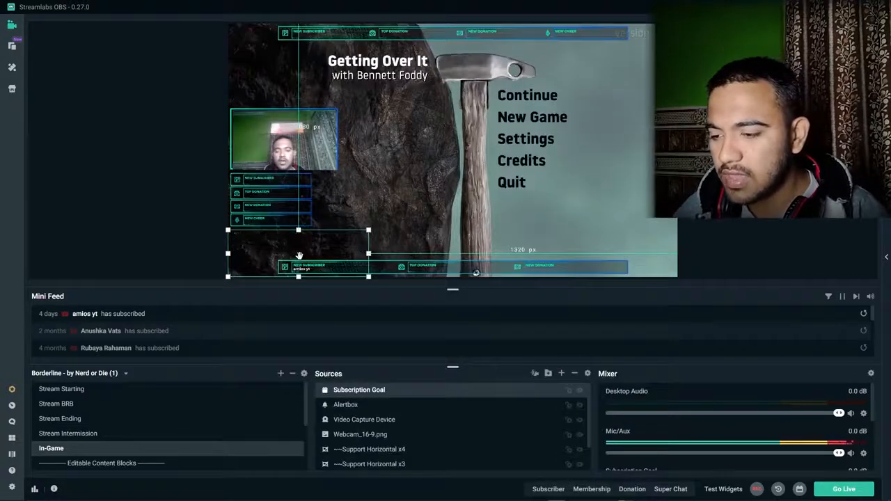
{"action": "left_click_drag", "start_coordinate": [299, 256], "coordinate": [296, 111]}
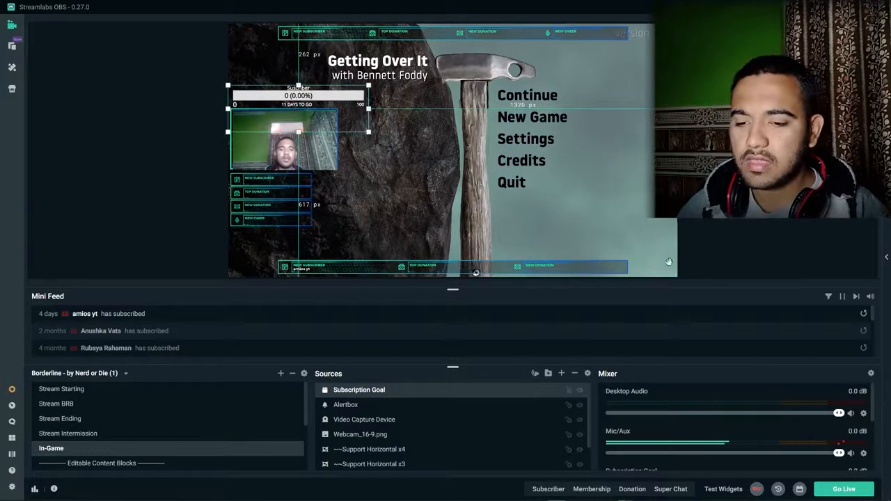
{"action": "left_click_drag", "start_coordinate": [298, 112], "coordinate": [314, 244]}
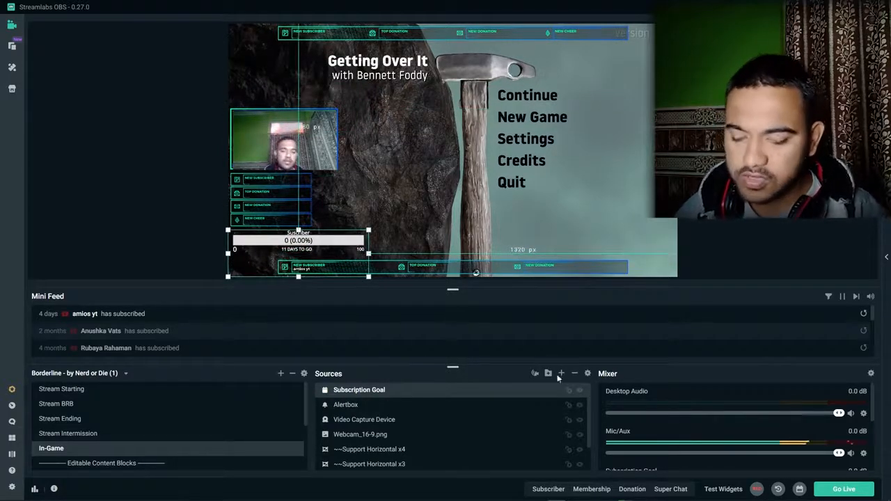
- Add a Viewer Count widget with default name and settings to the In-Game scene and place it in the canvas's upper-left corner
{"action": "left_click", "coordinate": [561, 374]}
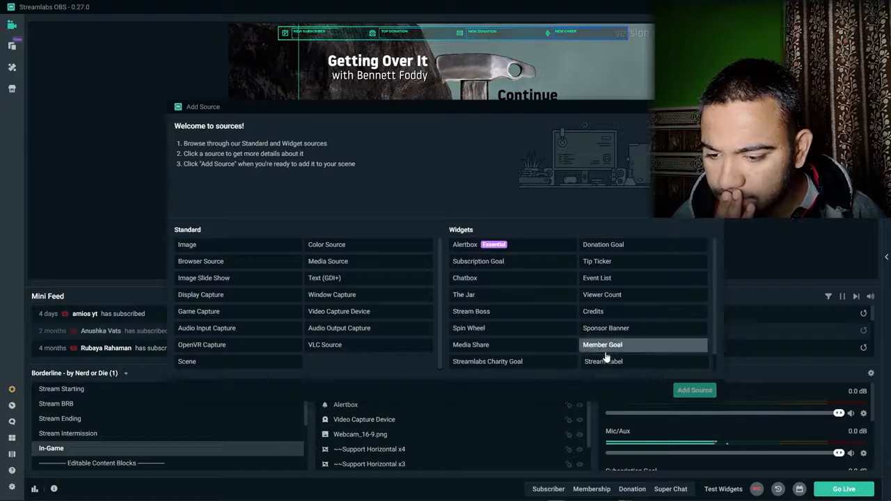
{"action": "left_click", "coordinate": [600, 297]}
{"action": "left_click", "coordinate": [688, 394]}
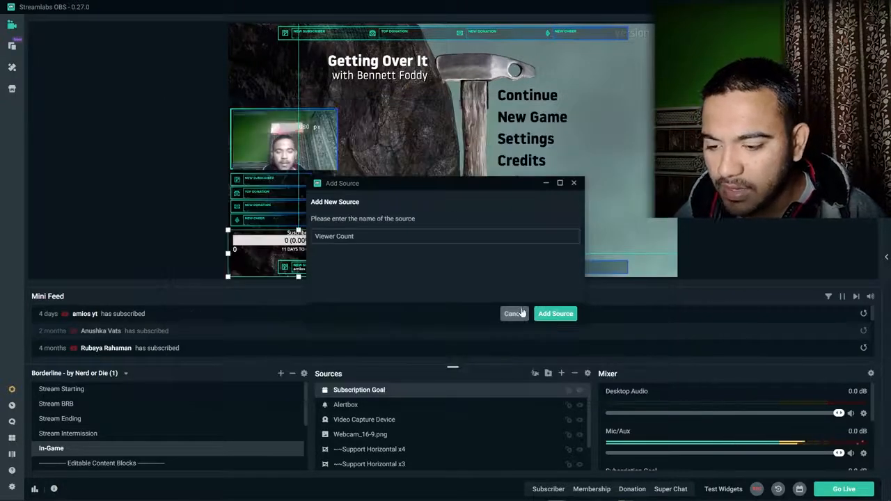
{"action": "left_click", "coordinate": [554, 314]}
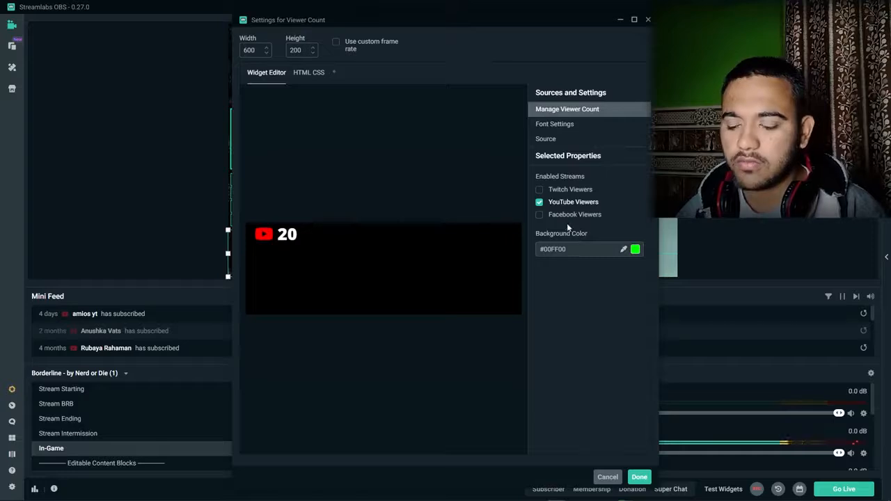
{"action": "left_click", "coordinate": [640, 478]}
{"action": "left_click_drag", "start_coordinate": [269, 169], "coordinate": [246, 32]}
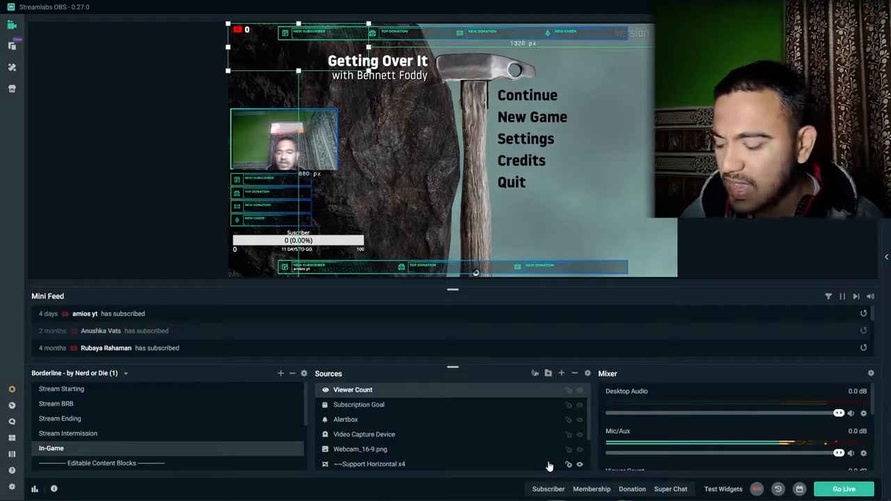
- Add a Media Source named "music" to the Stream Starting scene
{"action": "left_click", "coordinate": [86, 391]}
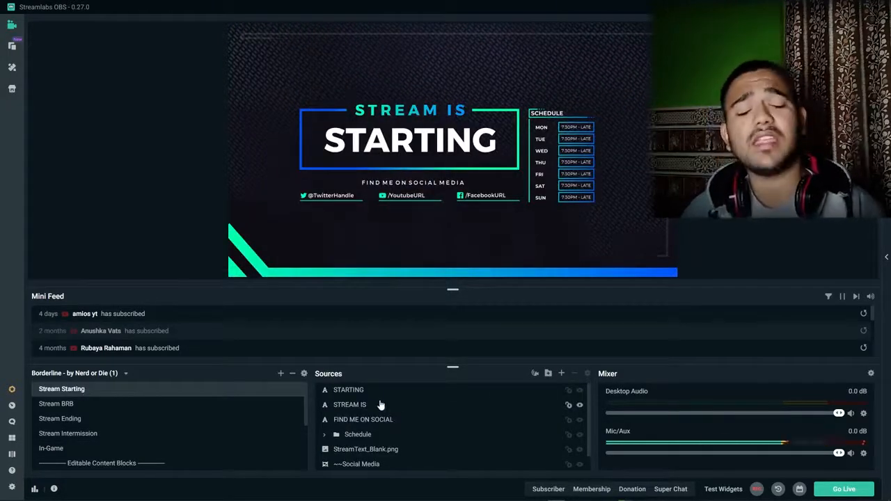
{"action": "left_click", "coordinate": [561, 373]}
{"action": "left_click", "coordinate": [362, 260]}
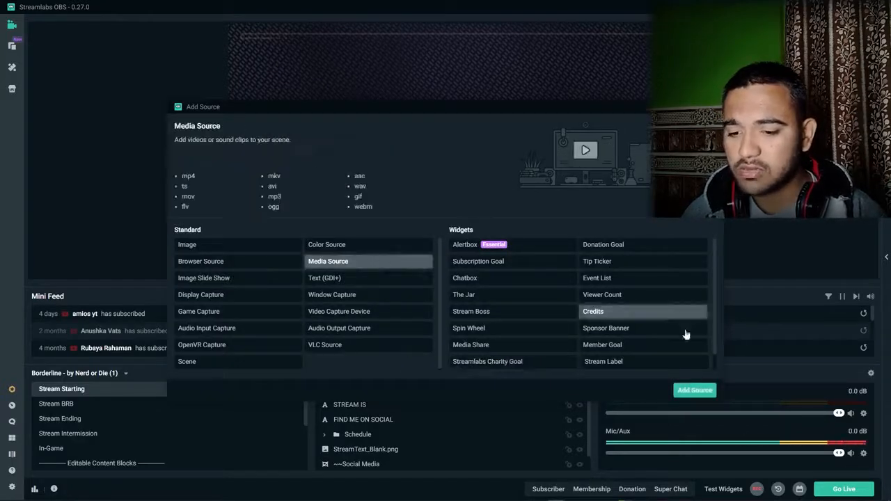
{"action": "left_click", "coordinate": [698, 390]}
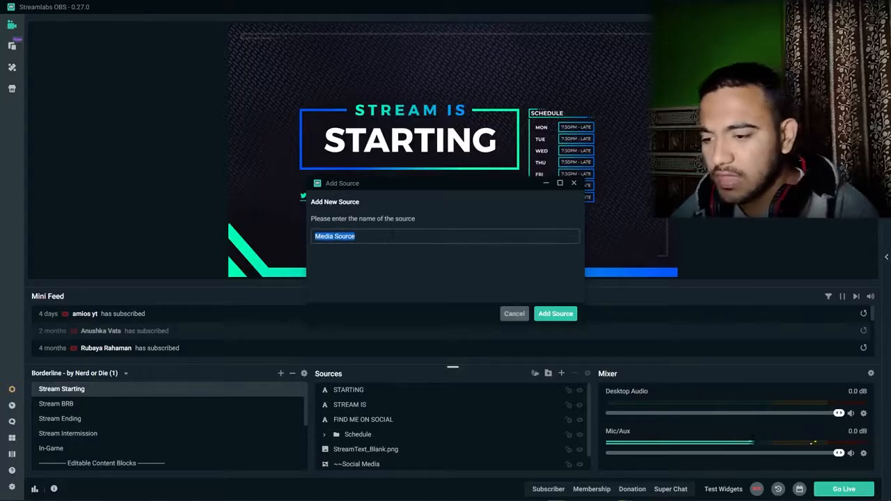
{"action": "type", "text": "music"}
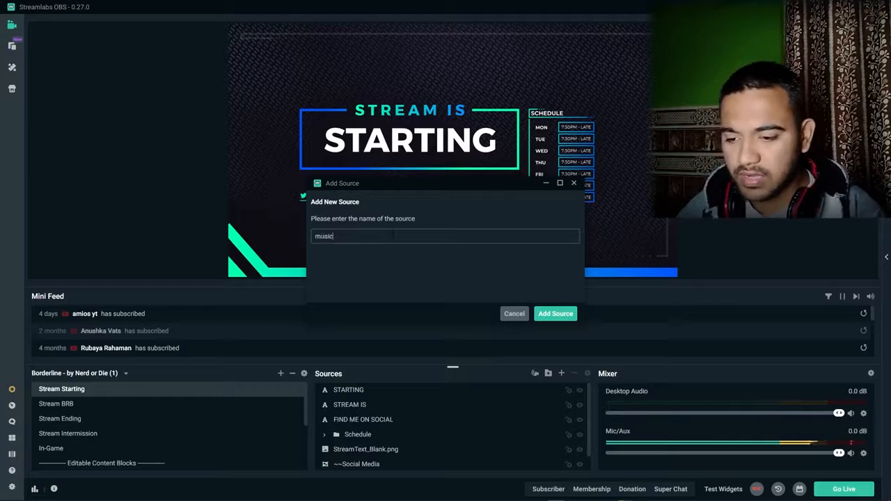
{"action": "left_click", "coordinate": [564, 314]}
- Choose a track from E:\Sound\Music\COPYRIGHT FREE Bass MUSIC as the music source's local file, with the file filter set to All Files
{"action": "left_click", "coordinate": [563, 200]}
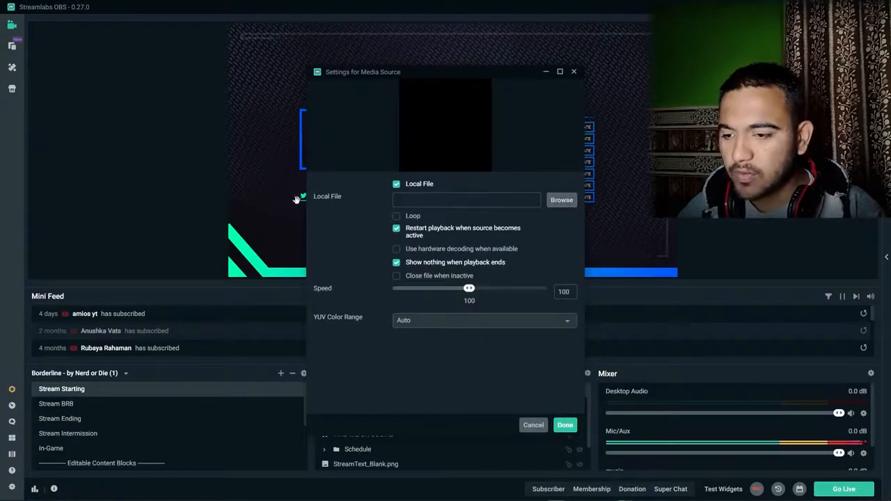
{"action": "left_click", "coordinate": [42, 185]}
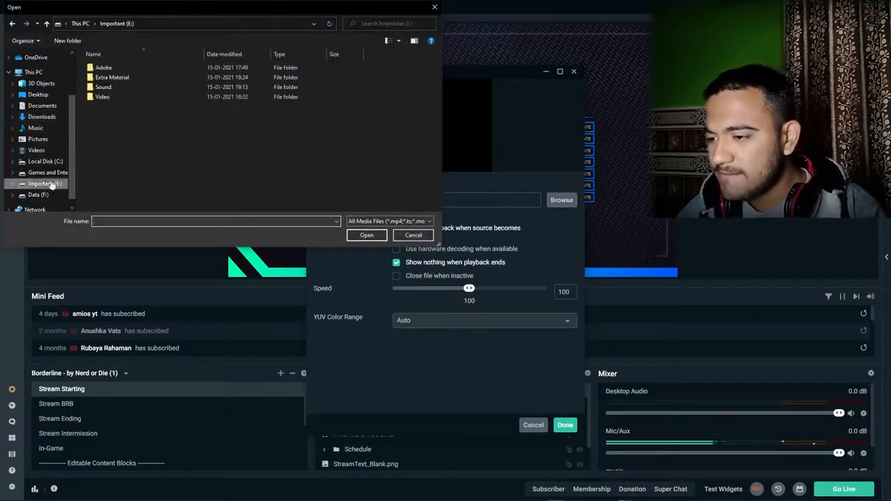
{"action": "double_click", "coordinate": [97, 88]}
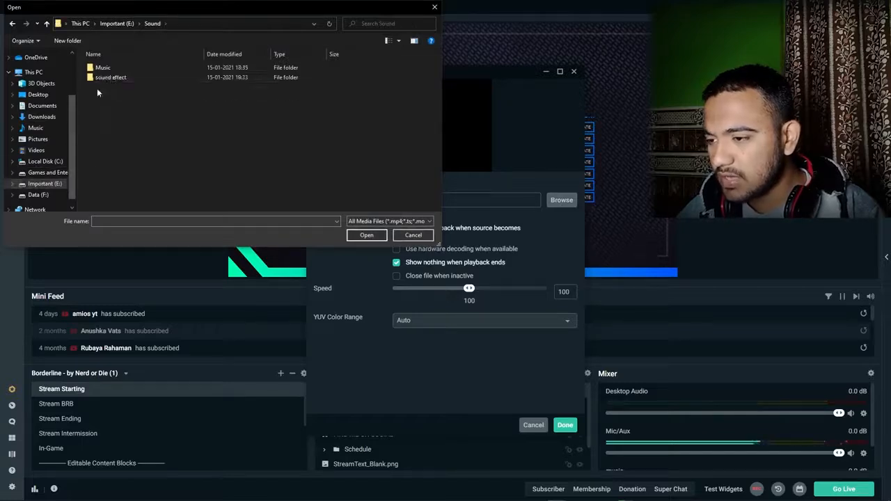
{"action": "double_click", "coordinate": [111, 69]}
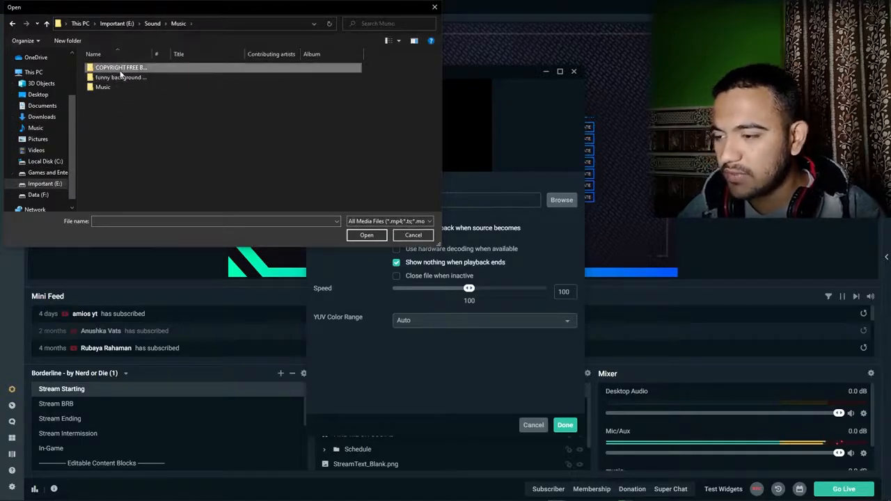
{"action": "double_click", "coordinate": [122, 68]}
{"action": "left_click", "coordinate": [397, 221]}
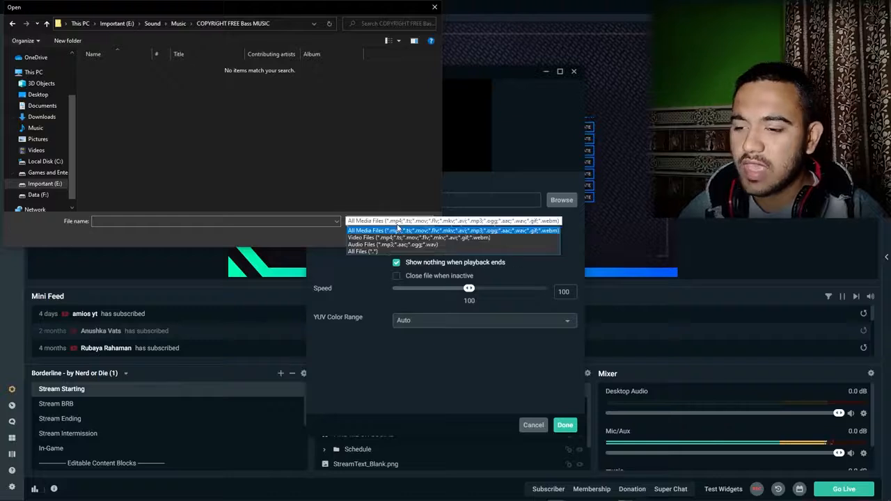
{"action": "left_click", "coordinate": [398, 229]}
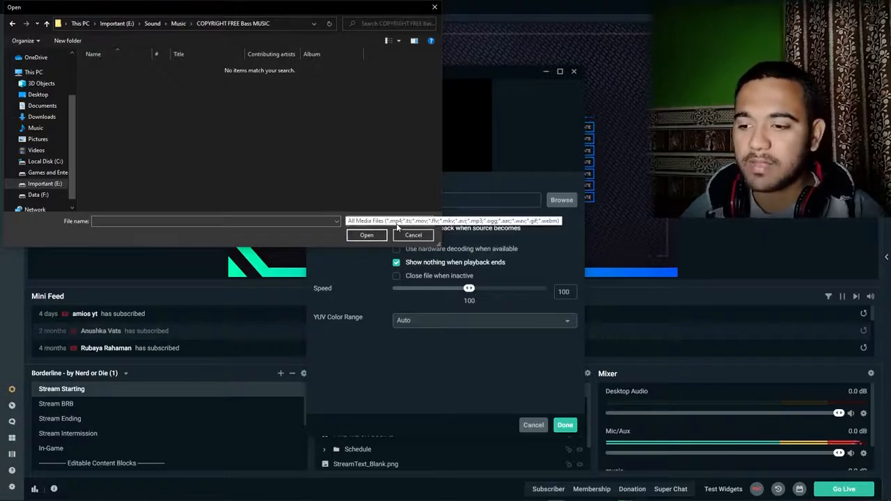
{"action": "left_click", "coordinate": [397, 223]}
{"action": "left_click", "coordinate": [377, 251]}
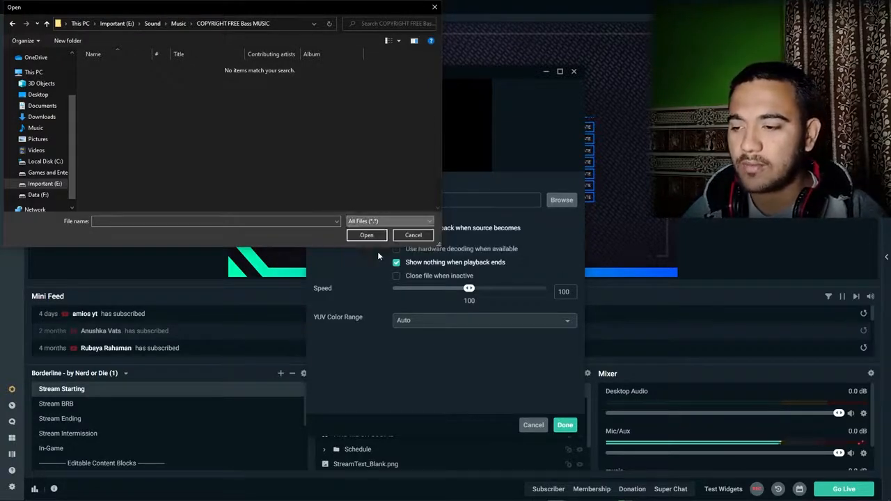
{"action": "double_click", "coordinate": [115, 78]}
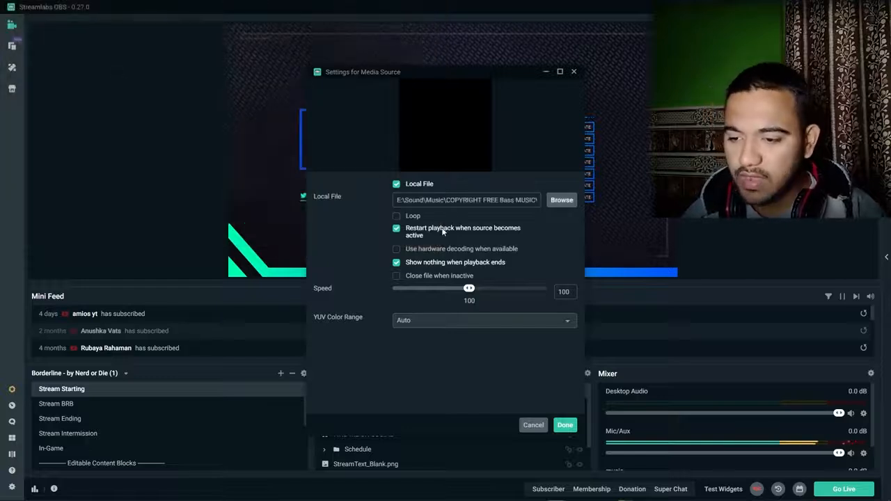
- Enable Loop for the music source, save its settings, and move it directly below the Schedule folder in the source order
{"action": "left_click", "coordinate": [400, 218]}
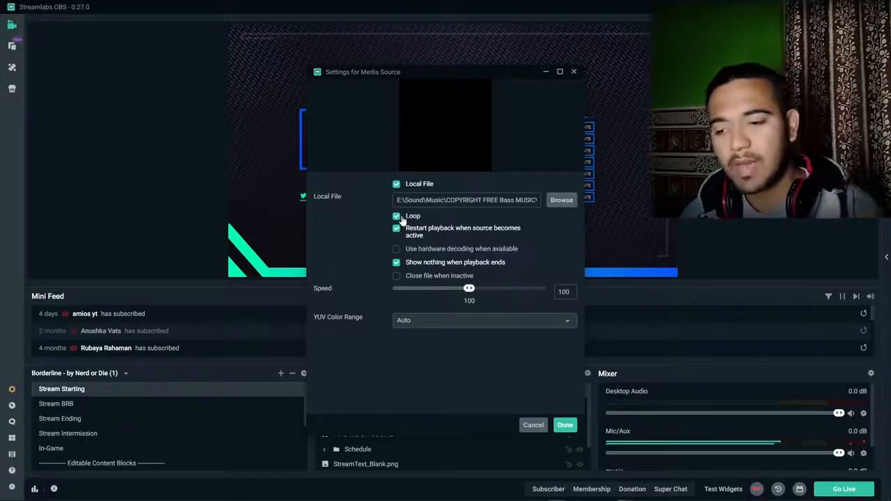
{"action": "left_click", "coordinate": [564, 425]}
{"action": "left_click_drag", "start_coordinate": [355, 394], "coordinate": [365, 462]}
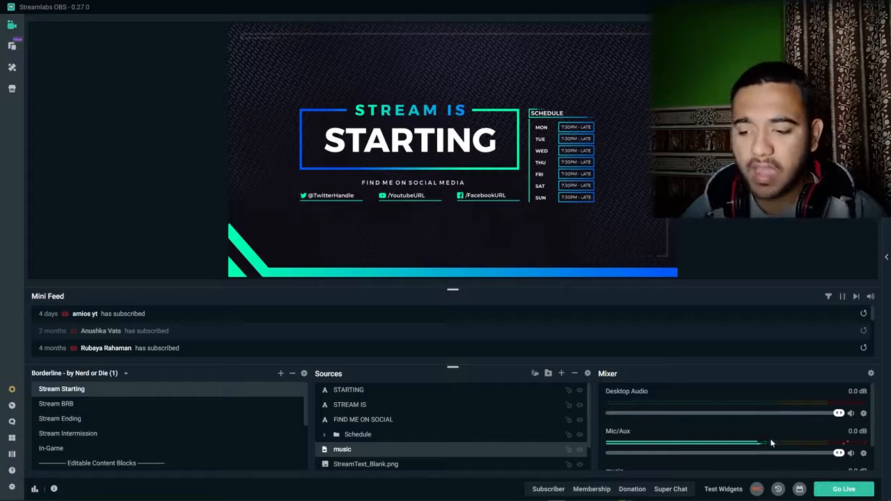
- Try Monitor and Output as the music source's audio monitoring in the advanced audio settings, and return it to Monitor Off
{"action": "left_click", "coordinate": [871, 374]}
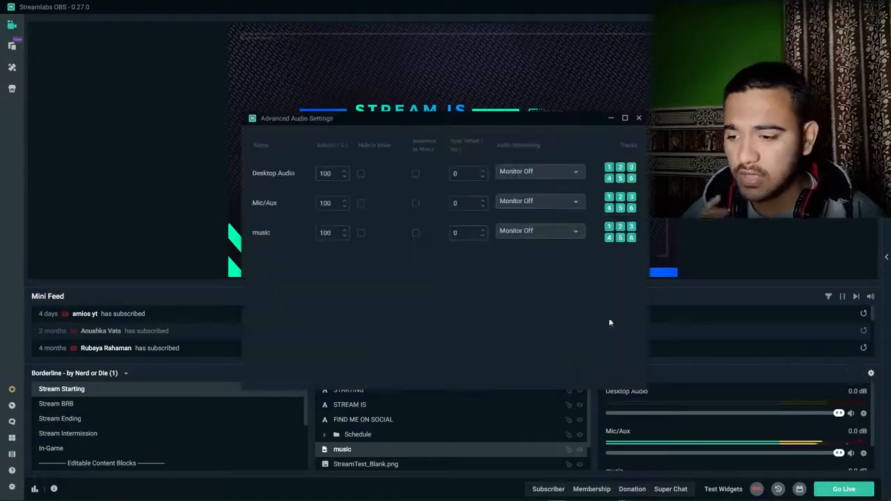
{"action": "left_click", "coordinate": [524, 230]}
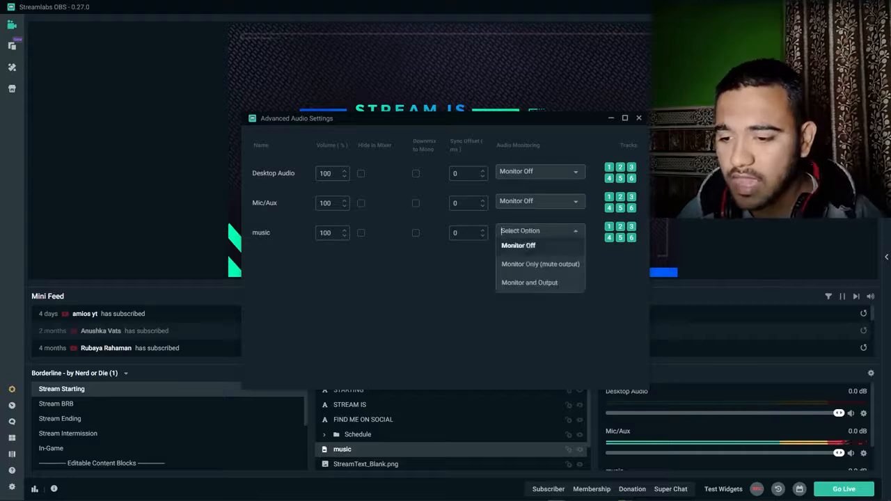
{"action": "left_click", "coordinate": [525, 282]}
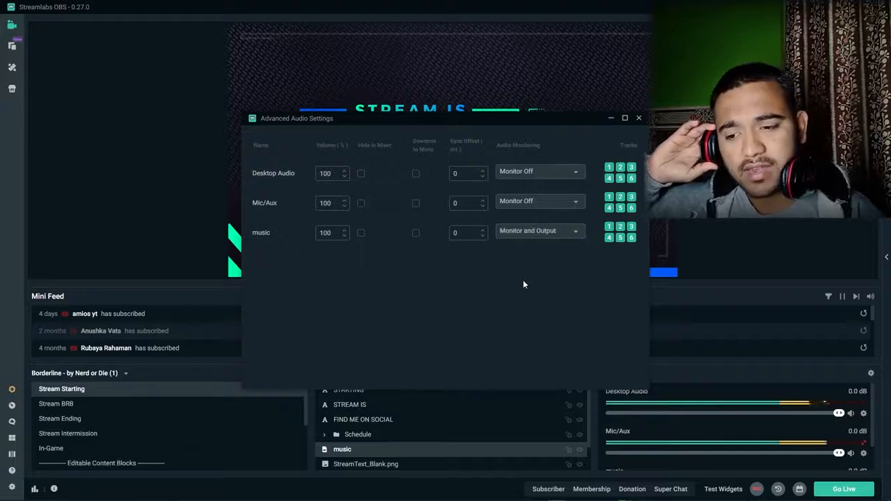
{"action": "left_click", "coordinate": [552, 233]}
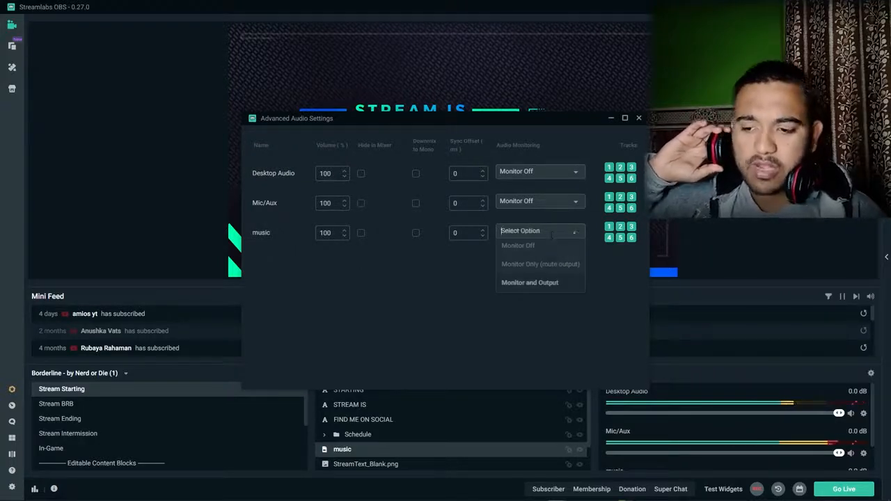
{"action": "left_click", "coordinate": [549, 249]}
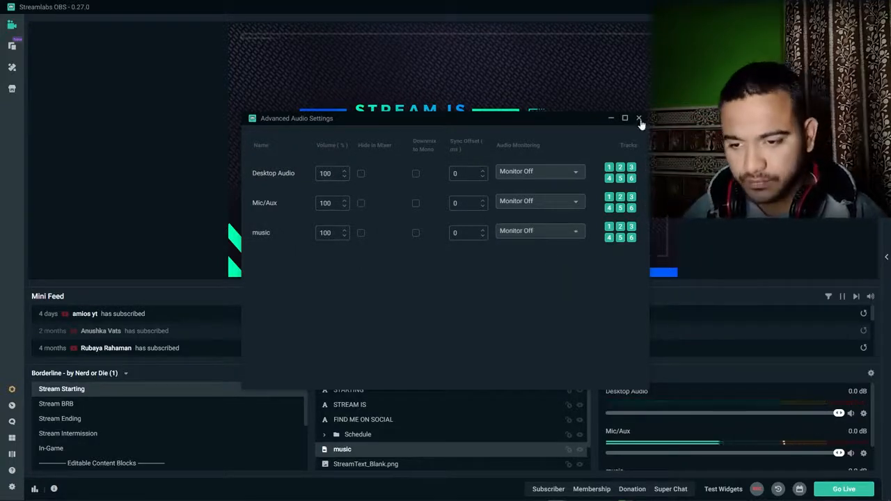
{"action": "left_click", "coordinate": [639, 119]}
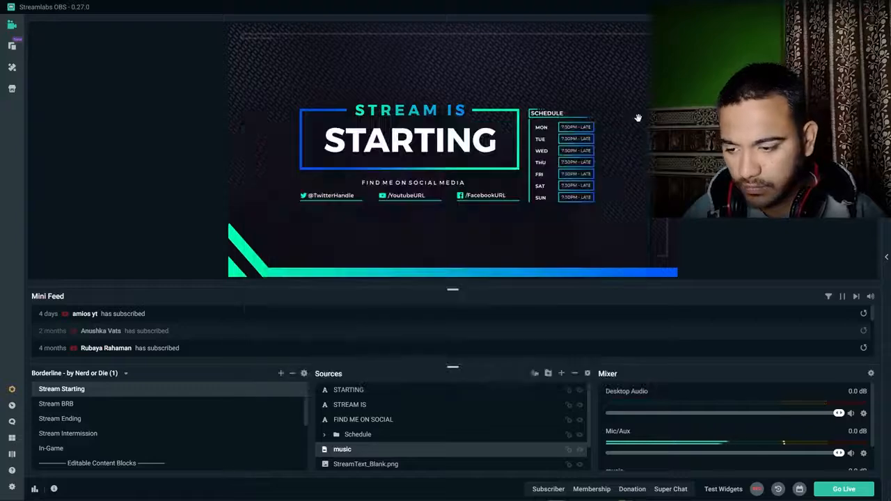
- Examine the event and privacy options in the YouTube Go Live settings, keeping privacy at Public, and close them without going live
{"action": "left_click", "coordinate": [842, 490]}
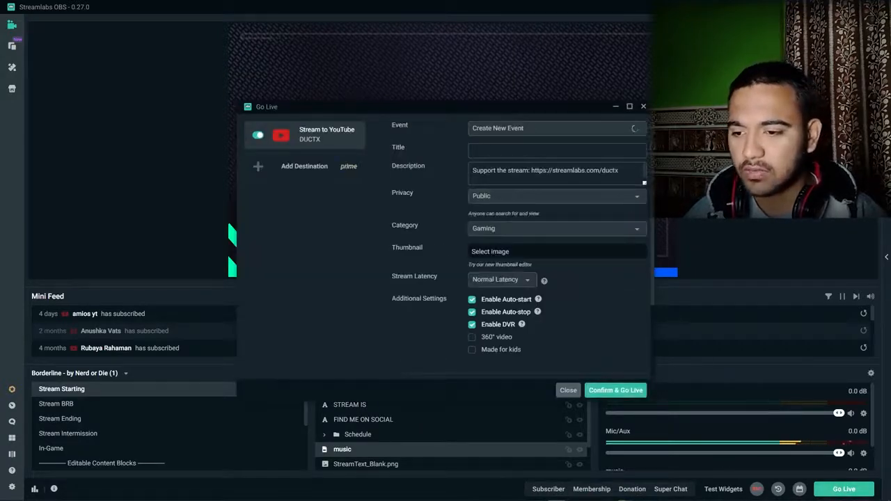
{"action": "left_click", "coordinate": [521, 129]}
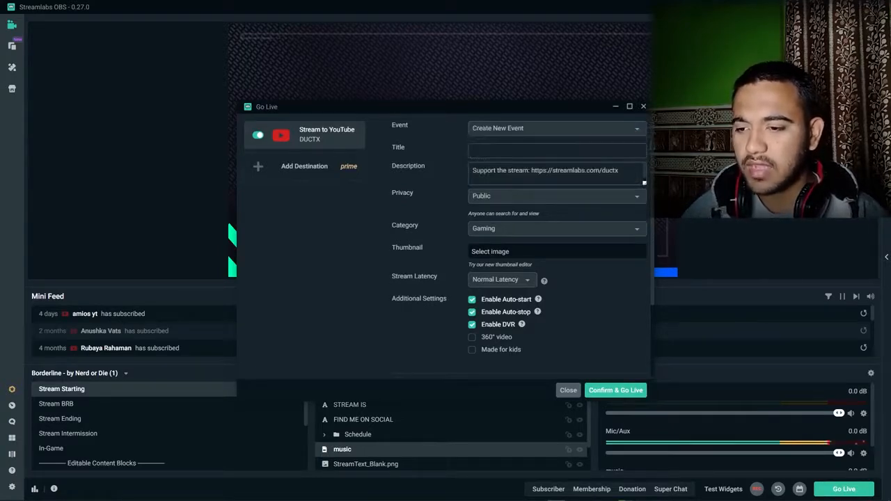
{"action": "left_click", "coordinate": [512, 196]}
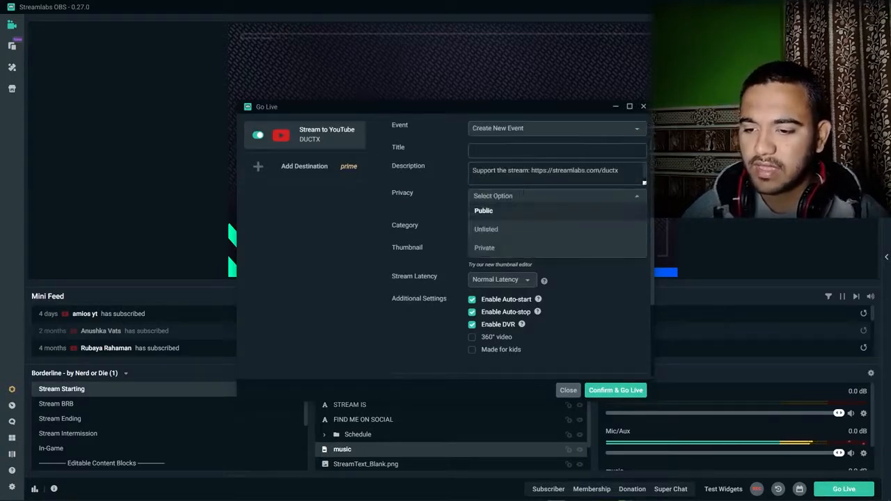
{"action": "left_click", "coordinate": [483, 210]}
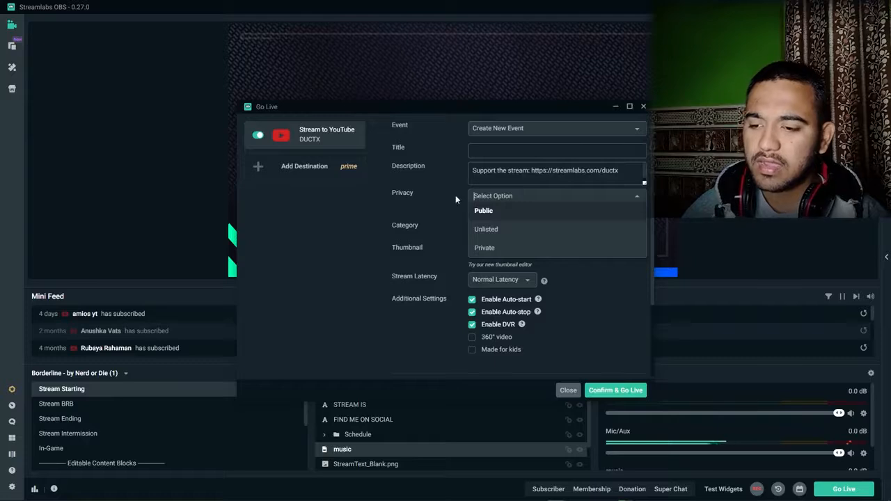
{"action": "left_click", "coordinate": [495, 196]}
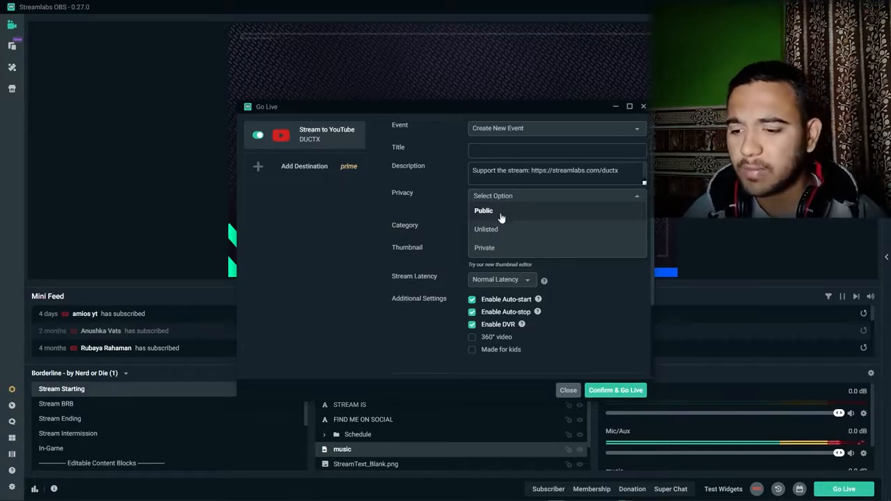
{"action": "left_click", "coordinate": [500, 215]}
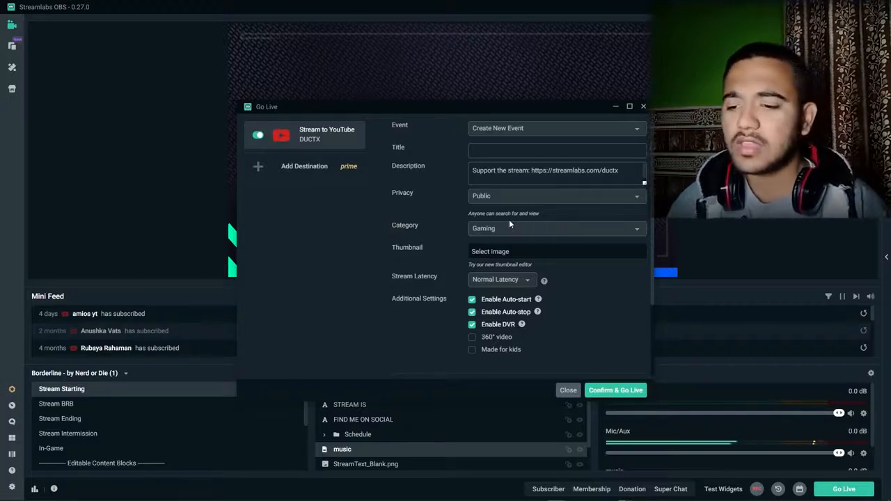
{"action": "left_click", "coordinate": [509, 197]}
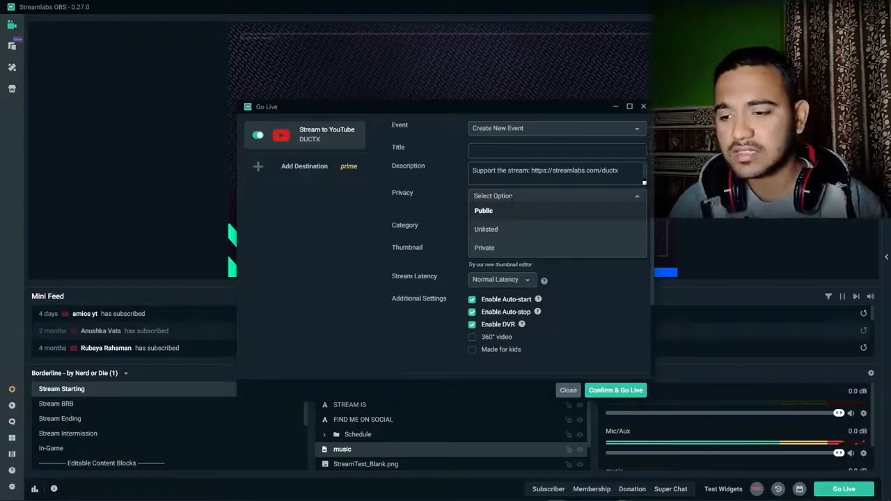
{"action": "left_click", "coordinate": [636, 210]}
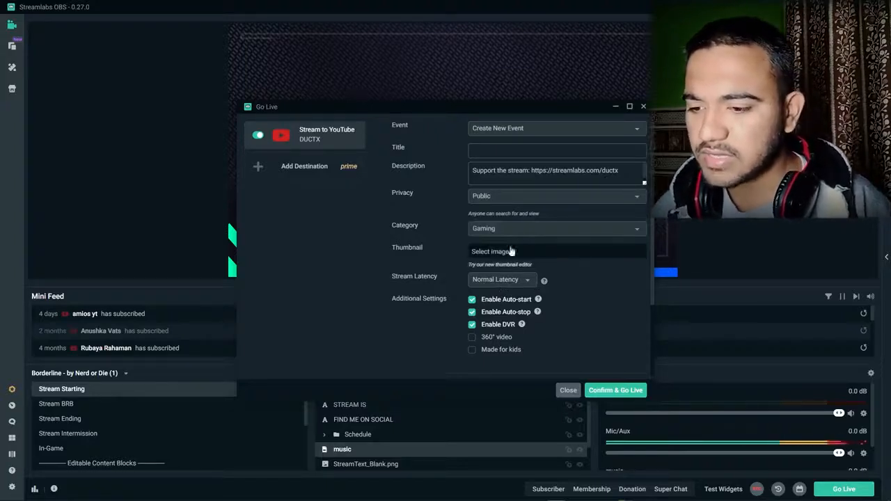
{"action": "left_click", "coordinate": [568, 390]}
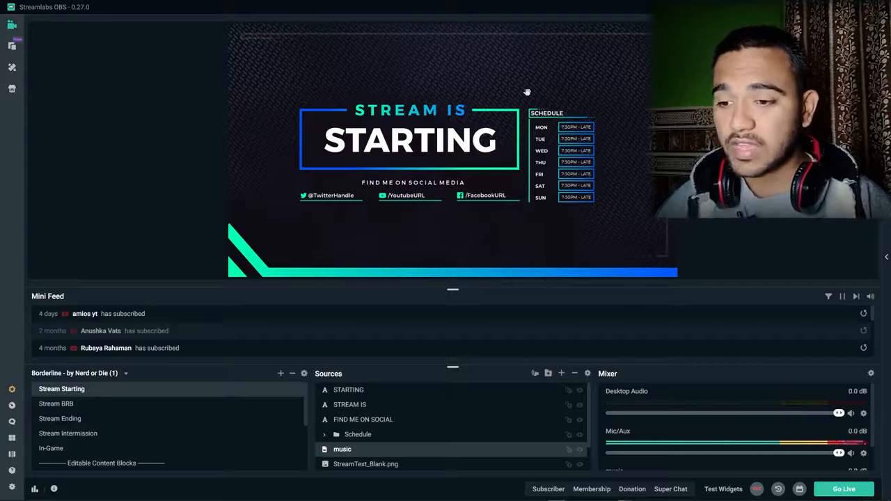
- Select the In-Game scene, bring the Getting Over It game window to the front, and return to Streamlabs OBS to preview the scene
{"action": "left_click", "coordinate": [61, 449]}
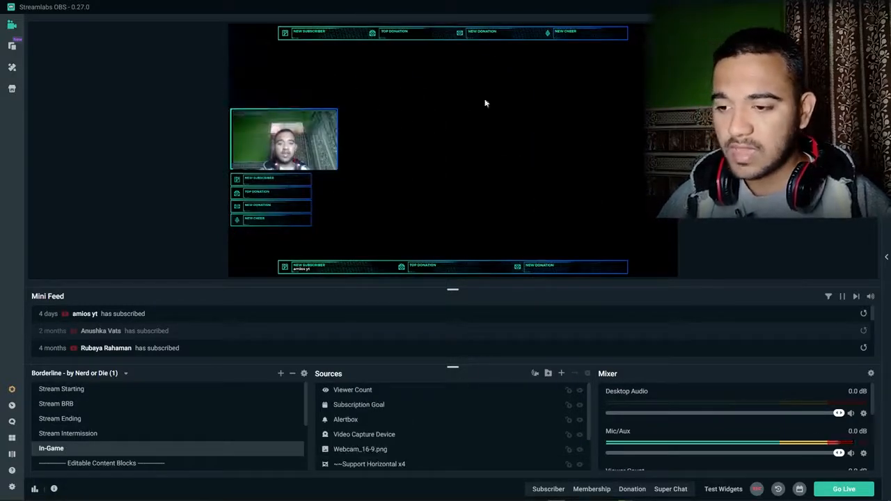
{"action": "key", "text": "alt+Tab"}
{"action": "left_click", "coordinate": [469, 201]}
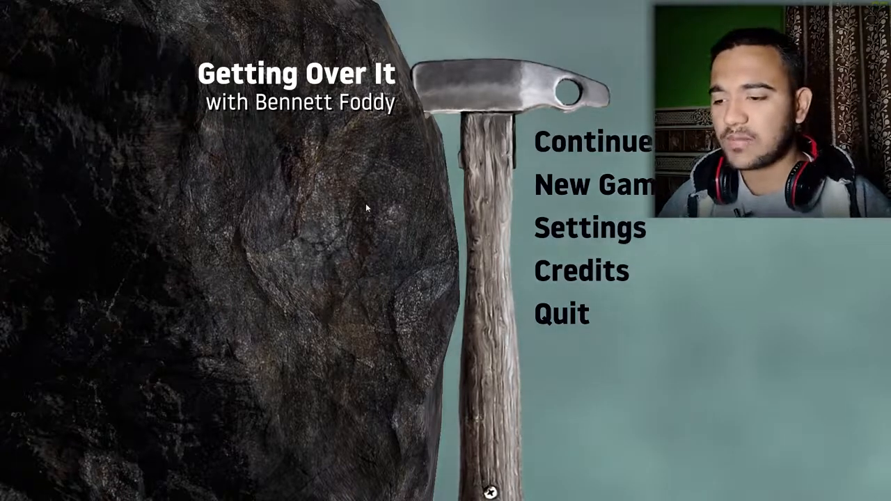
{"action": "key", "text": "alt+Tab"}
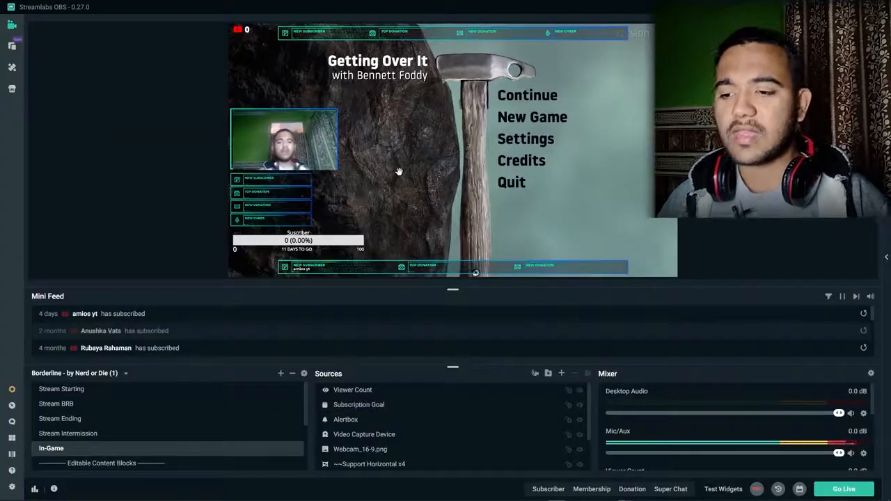